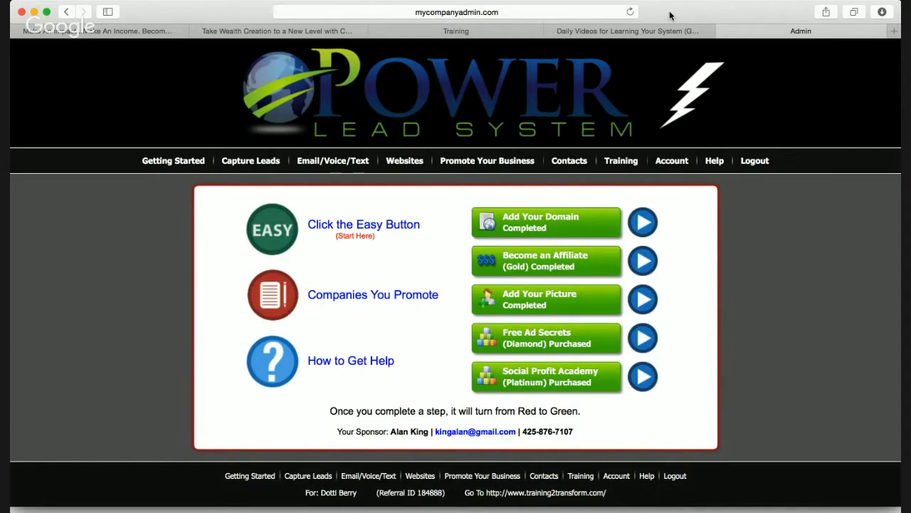
Bring up the Websites menu from the admin dashboard's top navigation bar
mouse_move(415, 163)
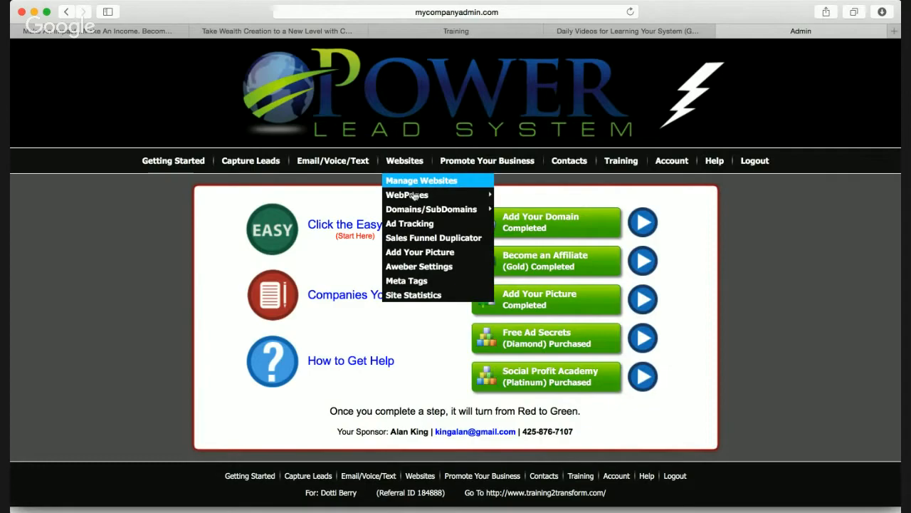
Go to Websites > WebPages > My WebPages and scroll through the saved pages
click(415, 198)
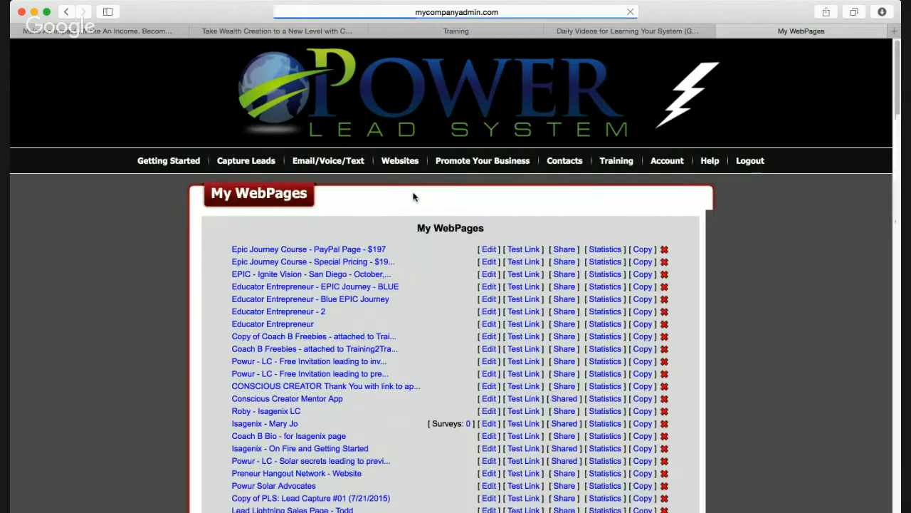
mouse_move(412, 178)
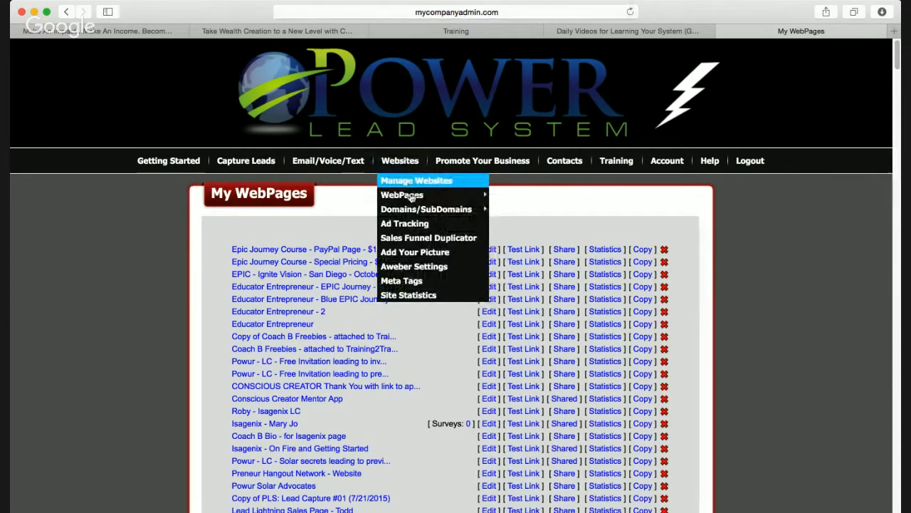
mouse_move(411, 199)
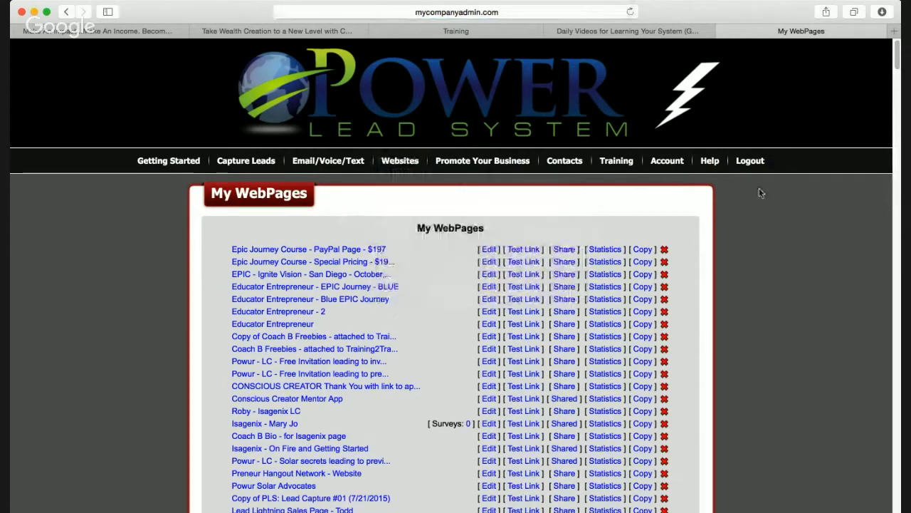
scroll(760, 192, down, 1)
scroll(761, 193, down, 1)
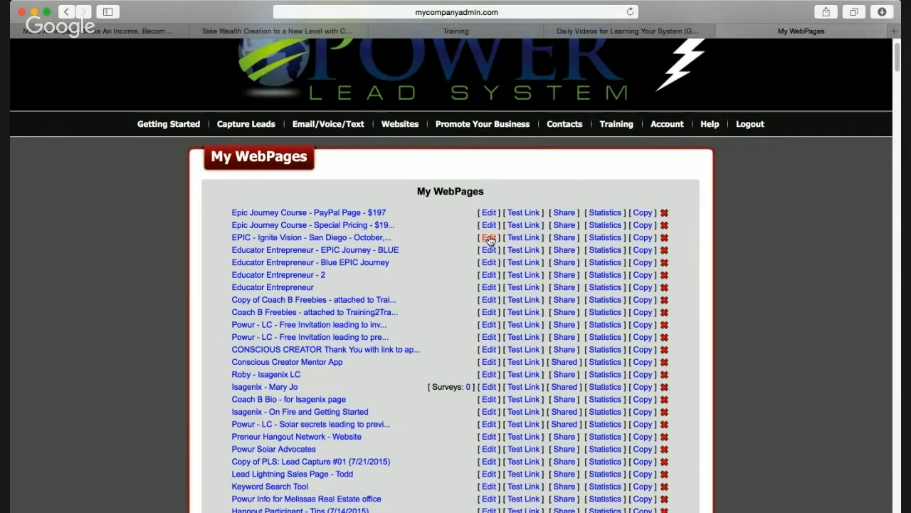
Open the EPIC - Ignite Vision page's Edit Text step
click(489, 239)
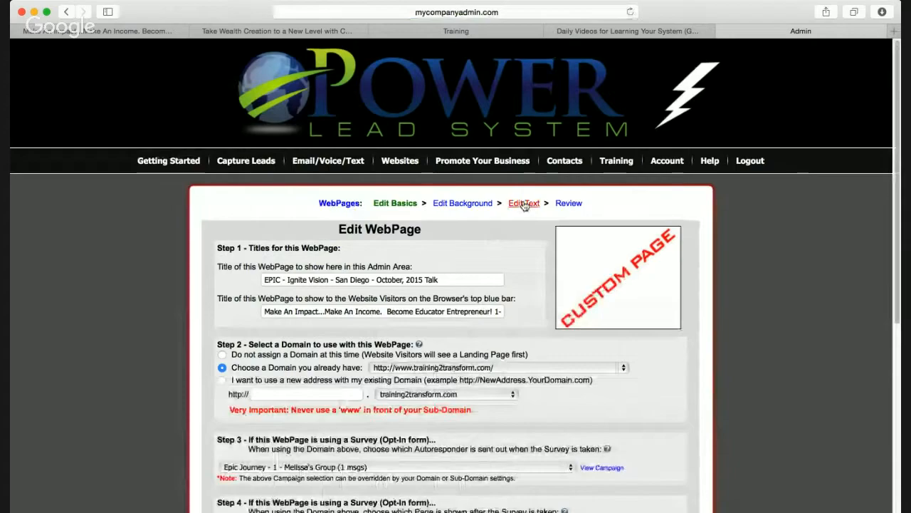
click(524, 203)
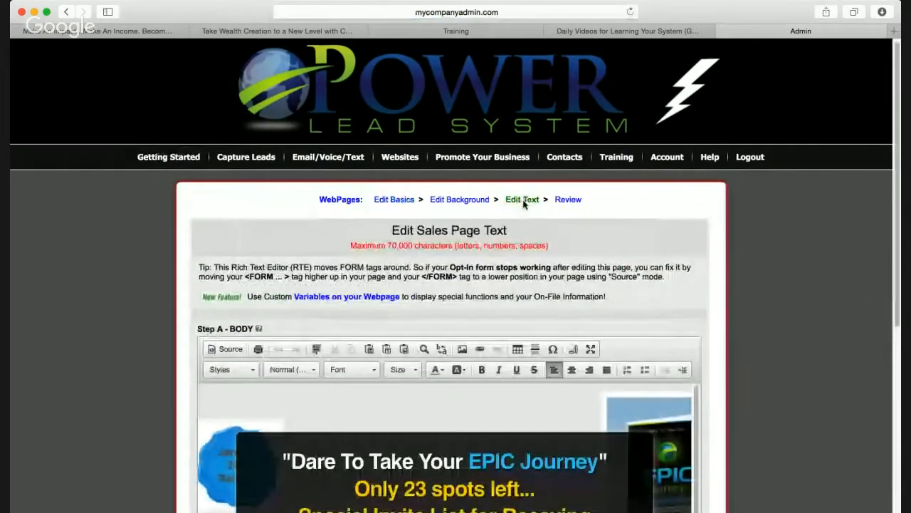
scroll(523, 203, down, 4)
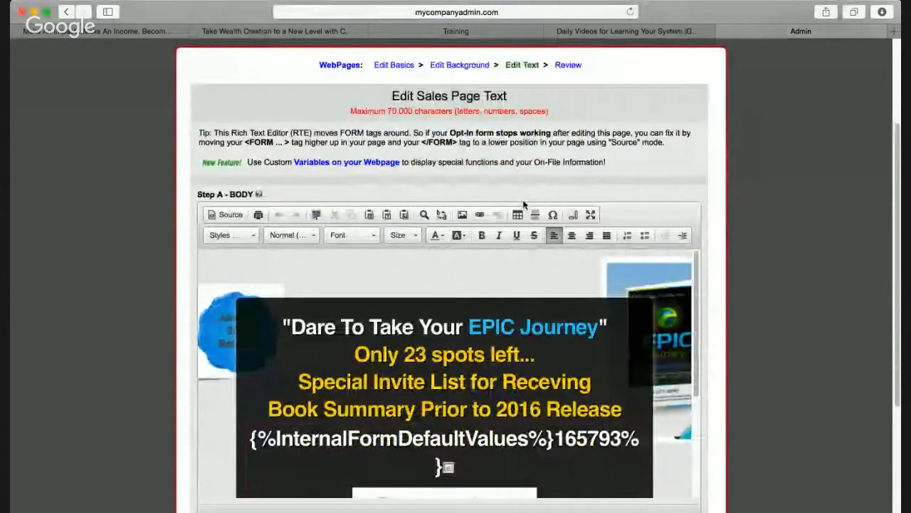
Show the page body as HTML source and select all the code for copying
click(230, 214)
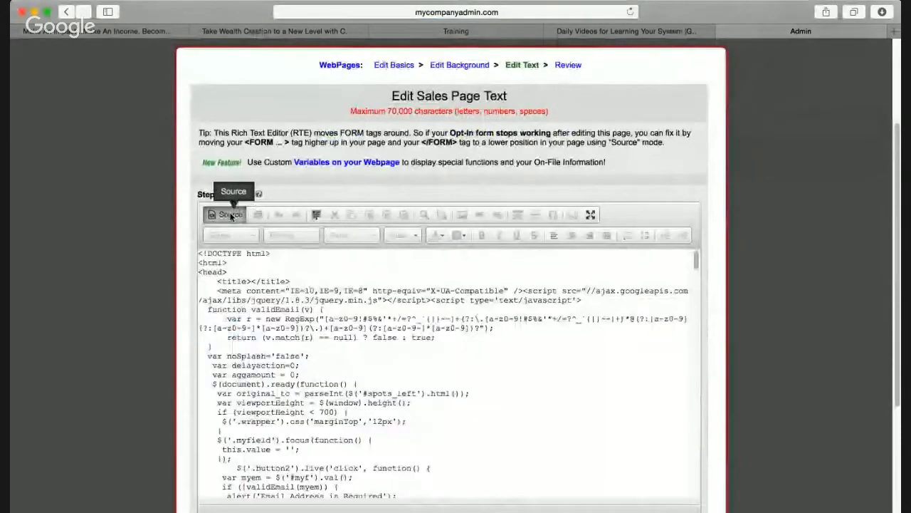
key(super+a)
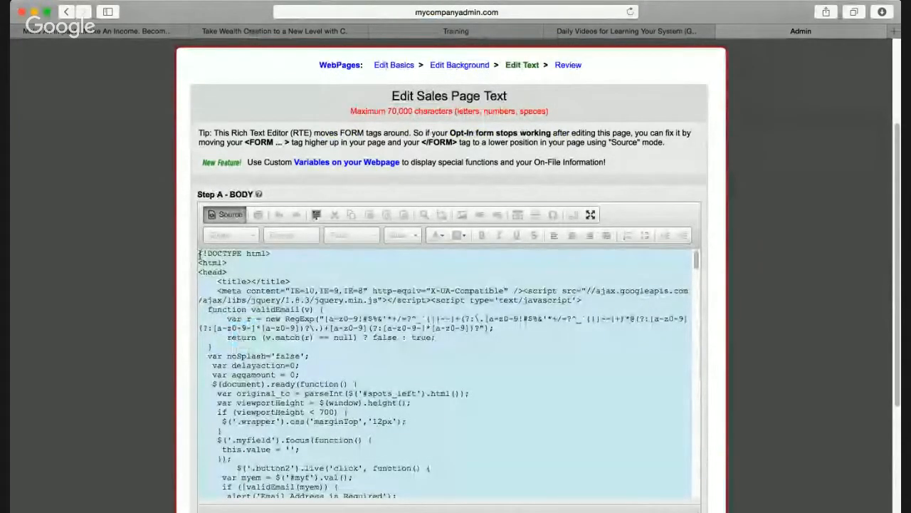
drag(199, 252, 405, 420)
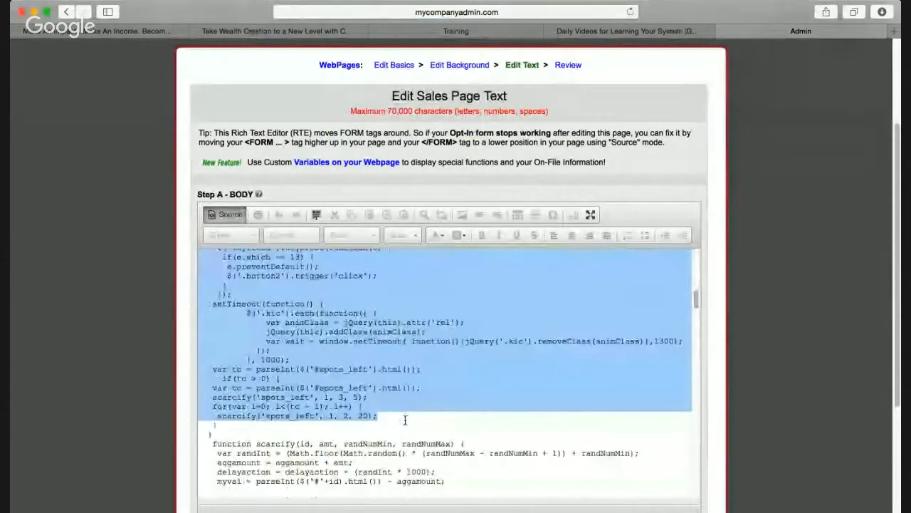
scroll(405, 420, down, 20)
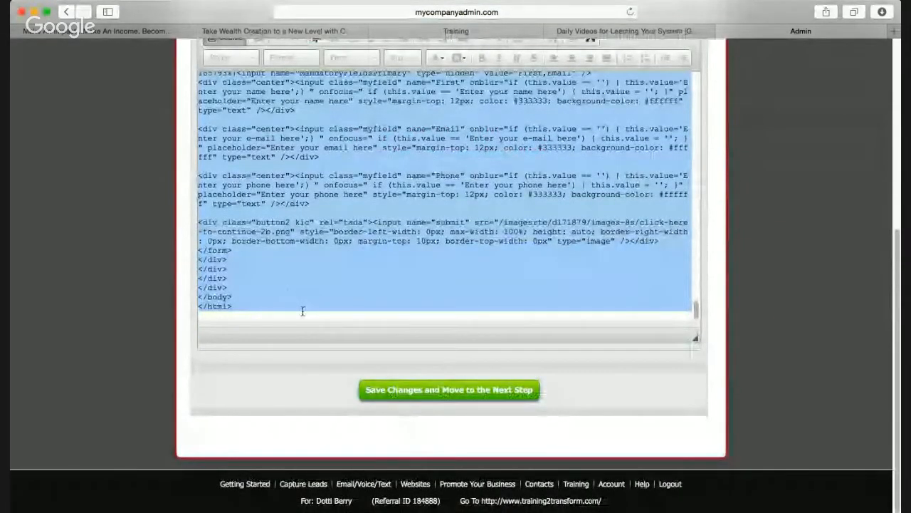
scroll(546, 252, up, 15)
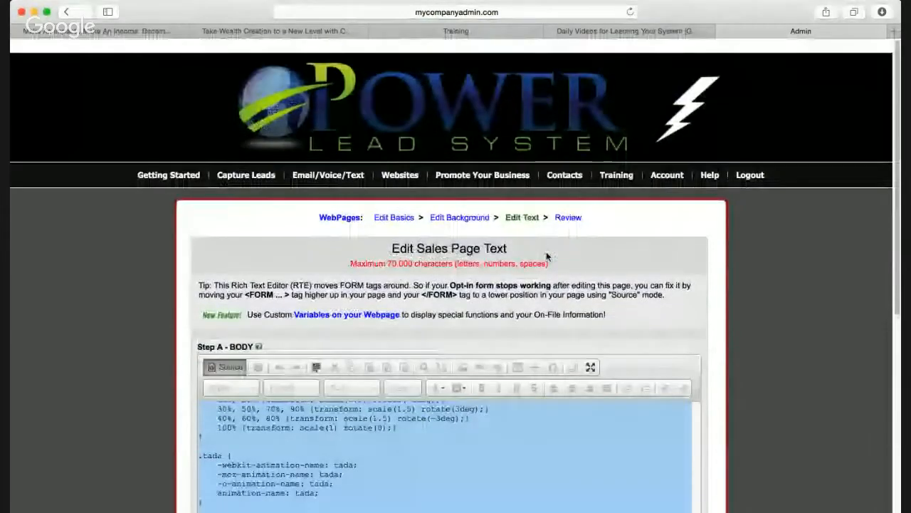
scroll(546, 257, down, 1)
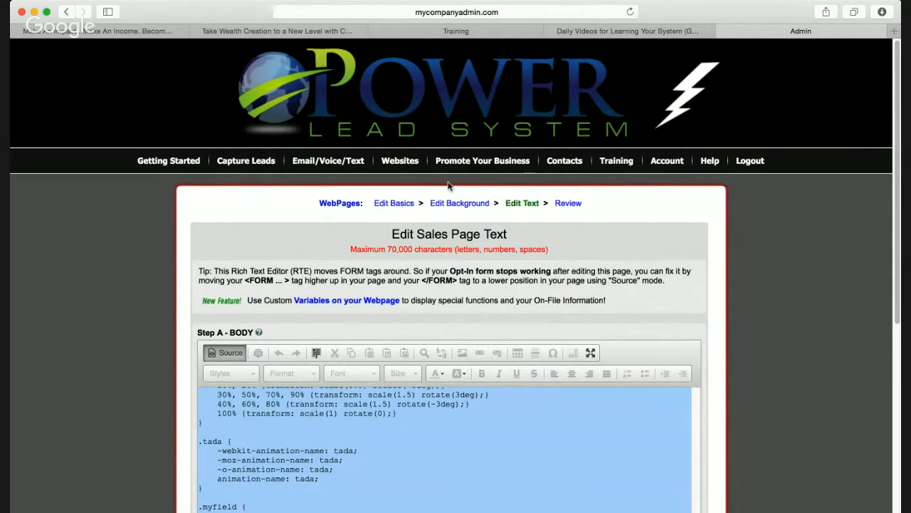
mouse_move(403, 161)
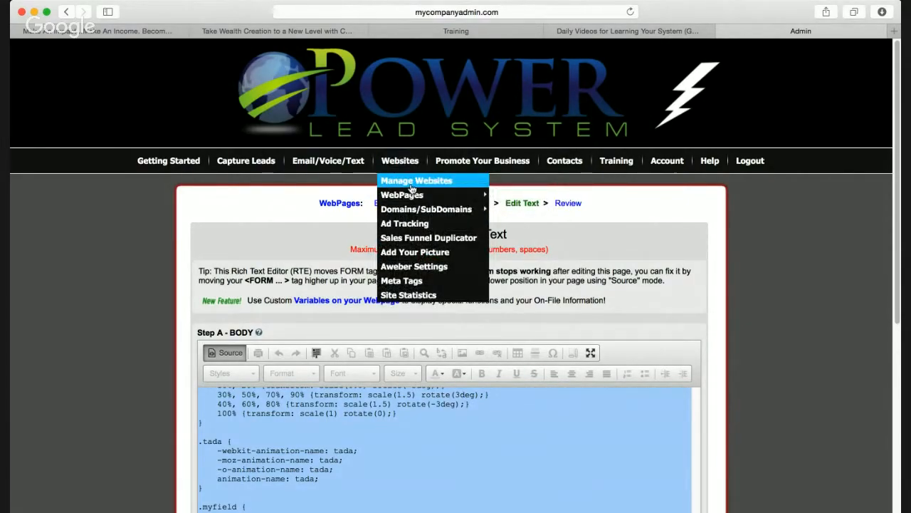
Start a new webpage from Websites > WebPages > Create WebPages, trying the template options
mouse_move(409, 199)
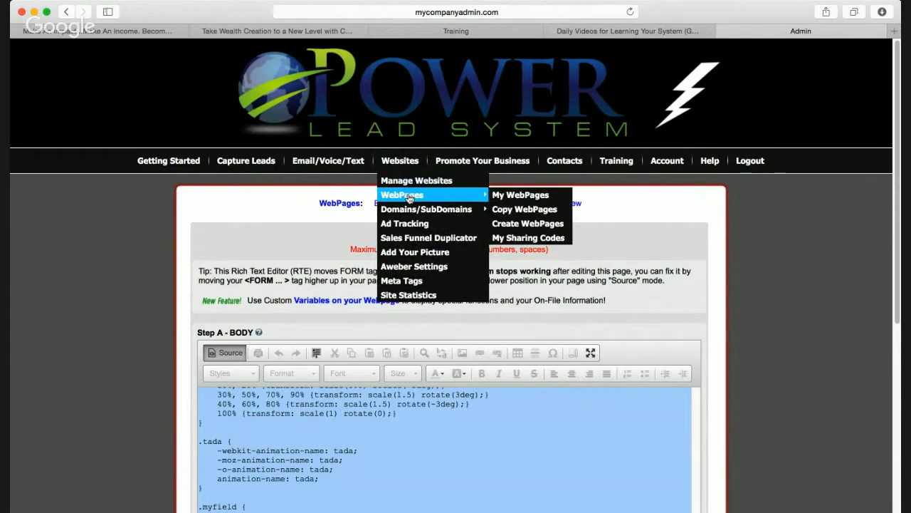
click(525, 226)
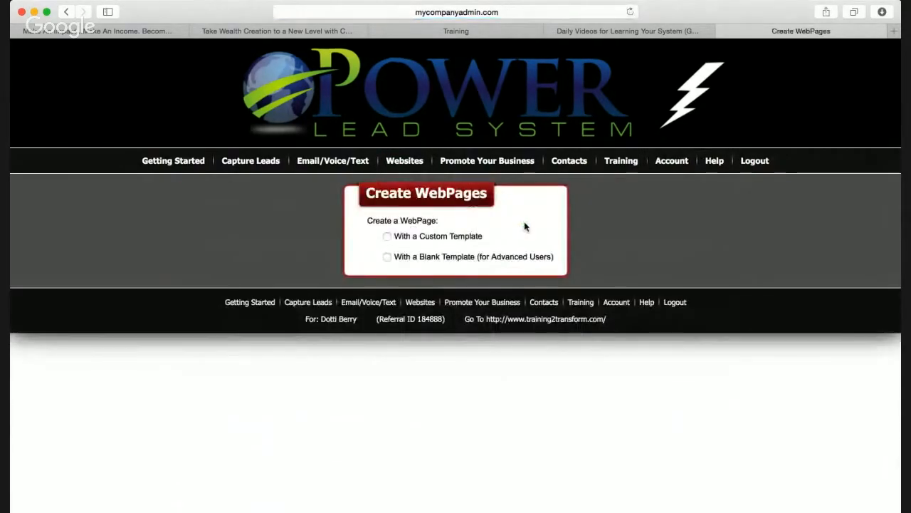
click(387, 236)
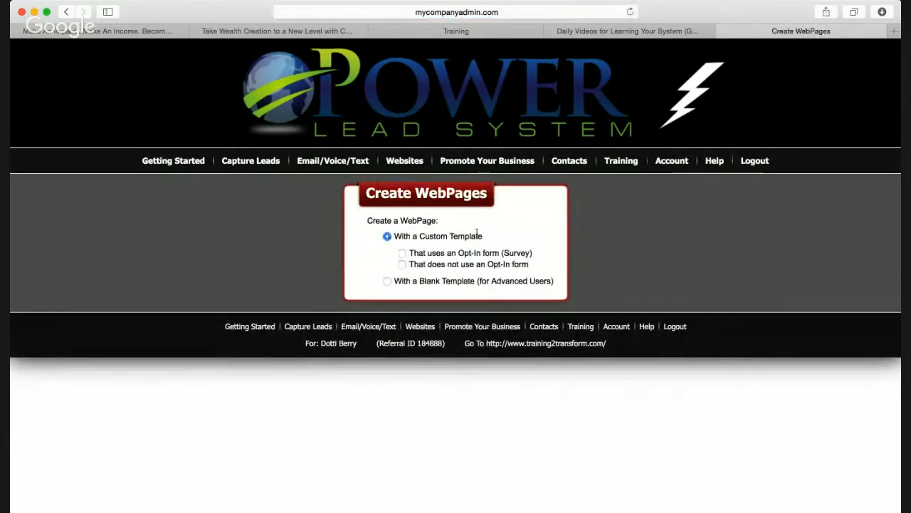
click(386, 281)
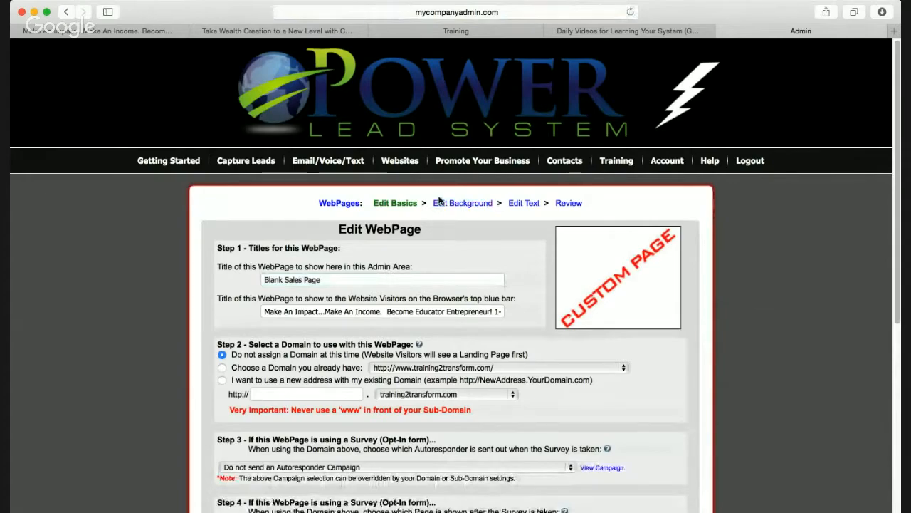
Create the Blank Sales Page from a blank template and open its body text editor
mouse_move(412, 197)
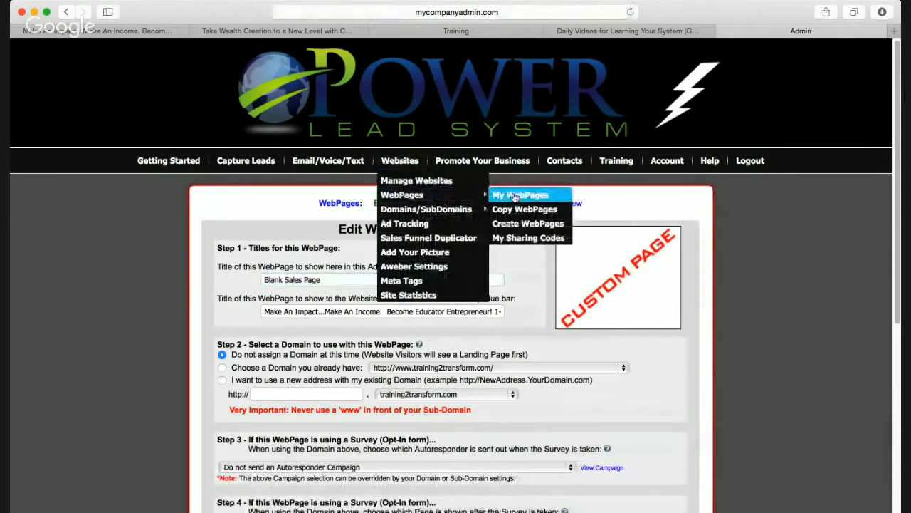
click(525, 223)
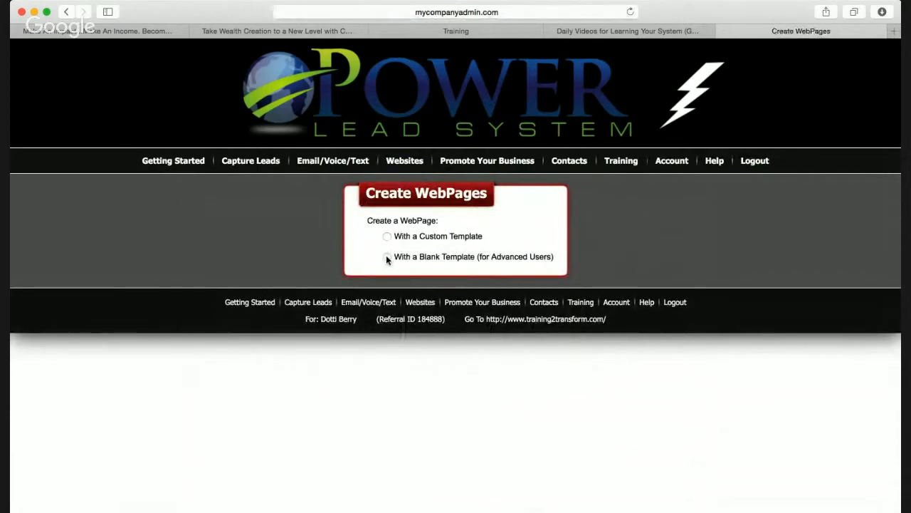
click(386, 257)
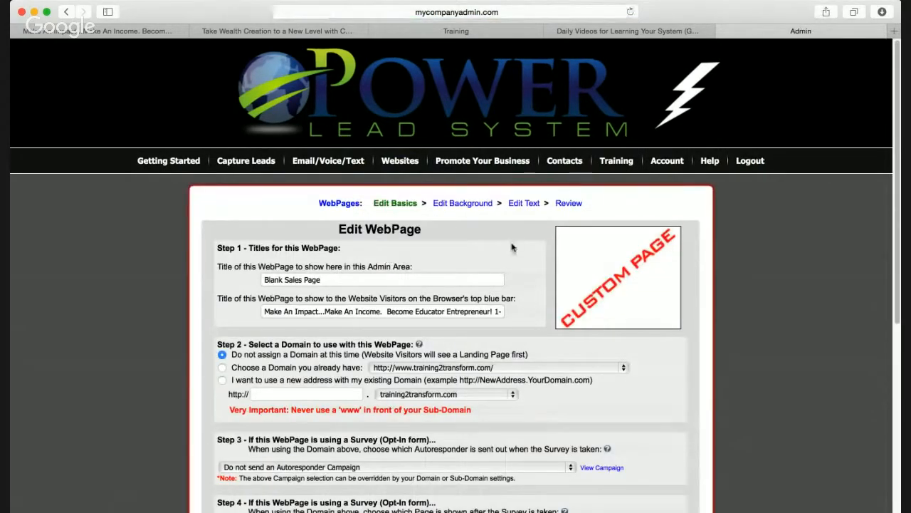
scroll(514, 206, down, 1)
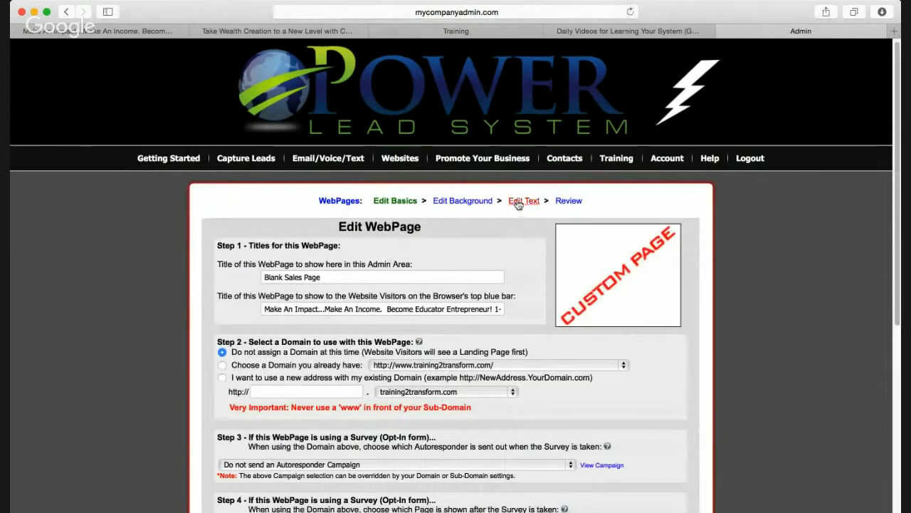
click(524, 203)
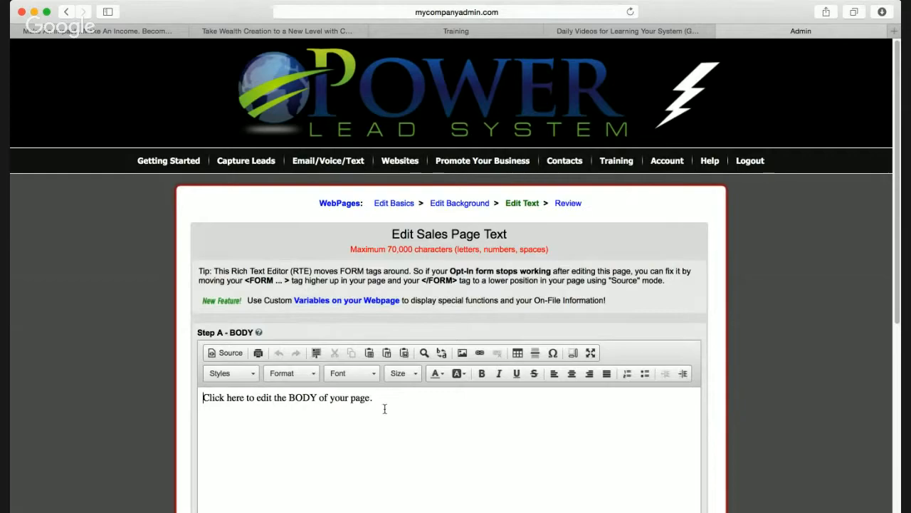
In Source mode, replace the placeholder markup with the copied EPIC Journey HTML and save
scroll(384, 413, down, 1)
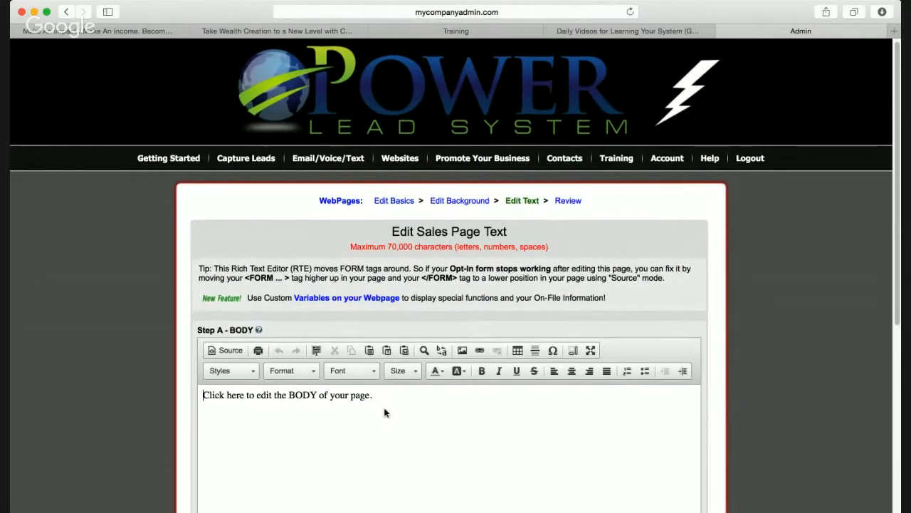
click(230, 349)
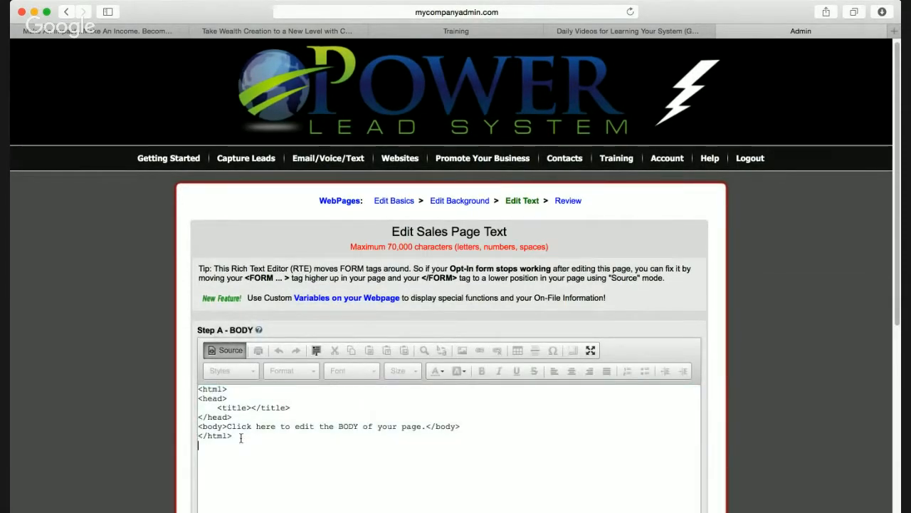
drag(249, 440, 192, 384)
key(BackSpace)
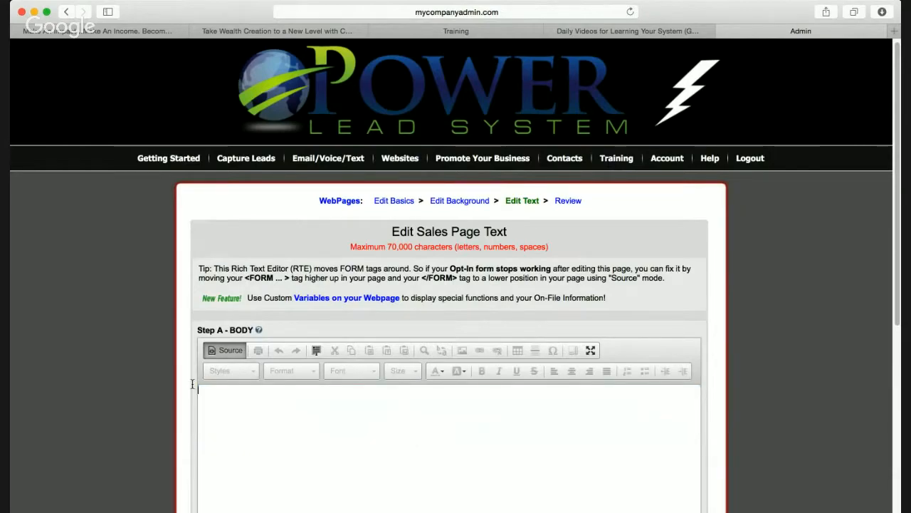
key(super+v)
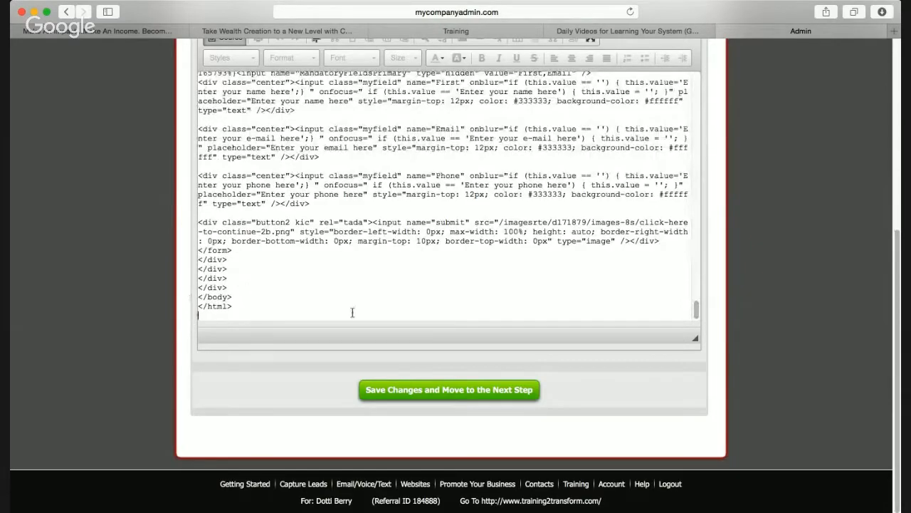
click(409, 391)
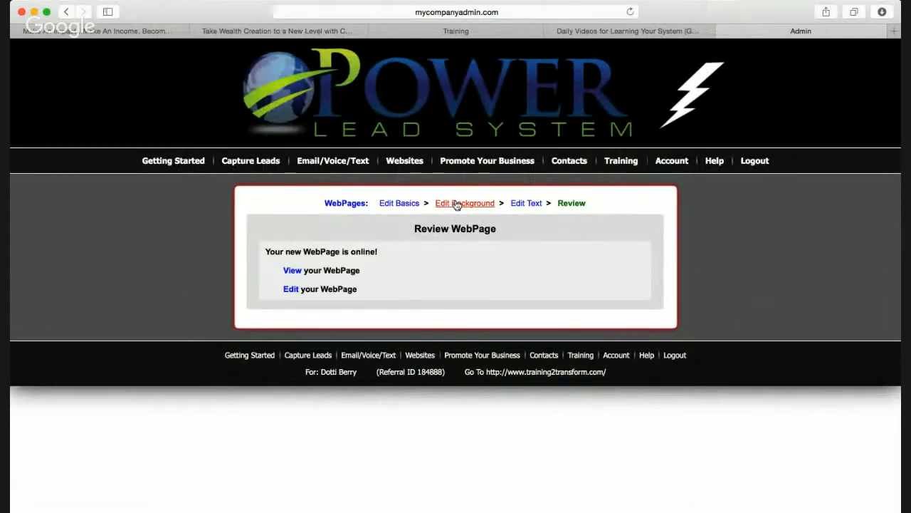
Give the page an image background from the 79 Image Backgrounds option
click(456, 204)
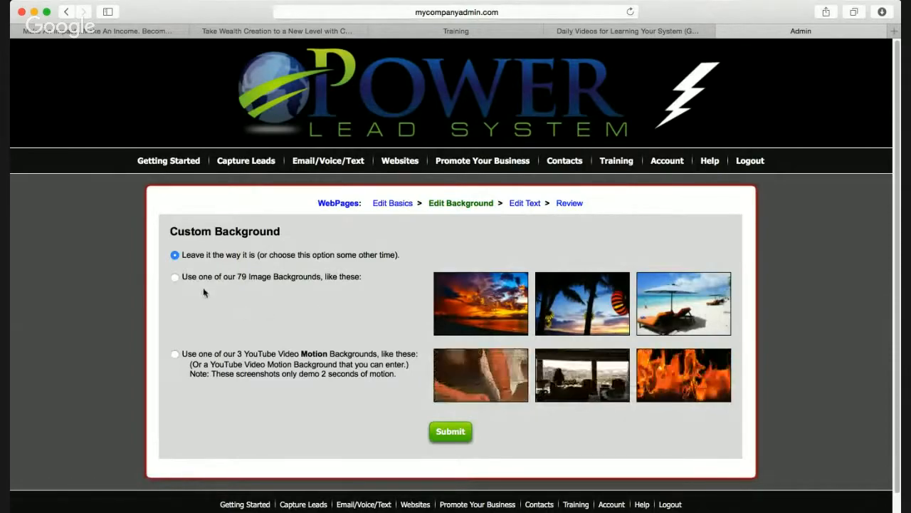
click(174, 277)
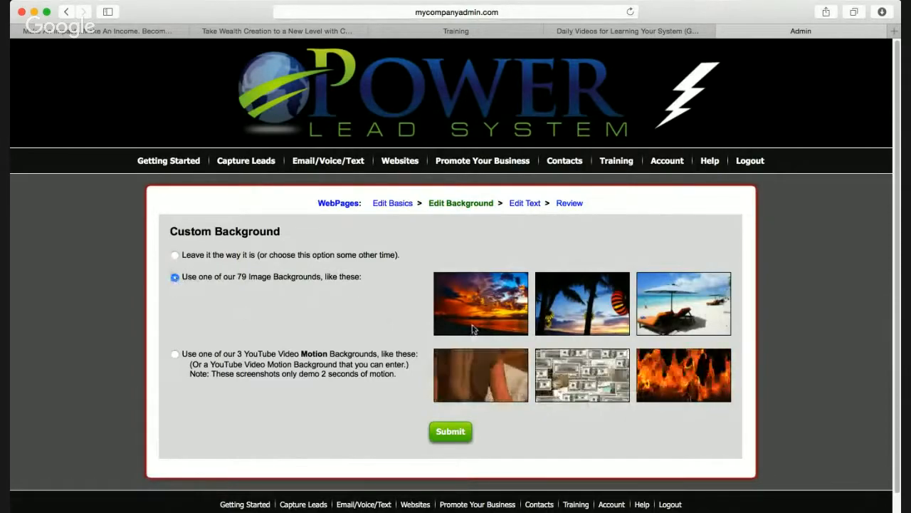
scroll(598, 332, down, 1)
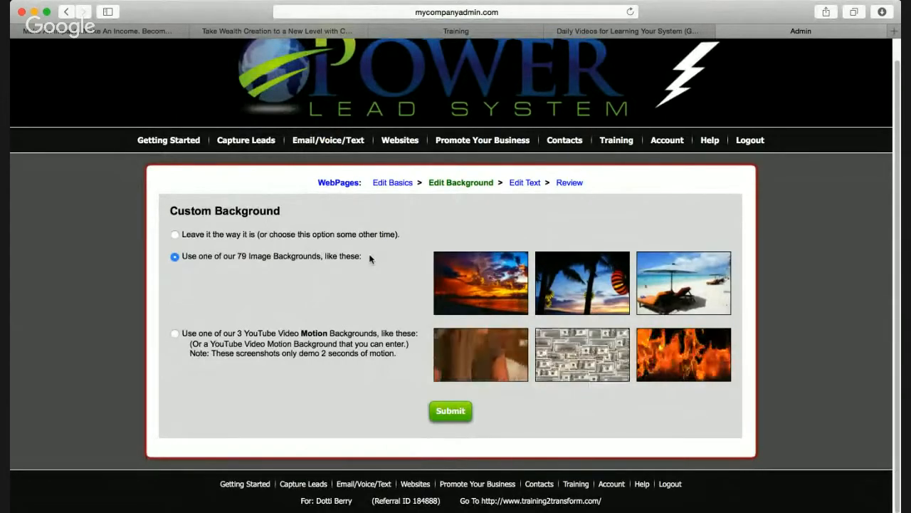
Save the page text again and open the Show My Page view
click(526, 183)
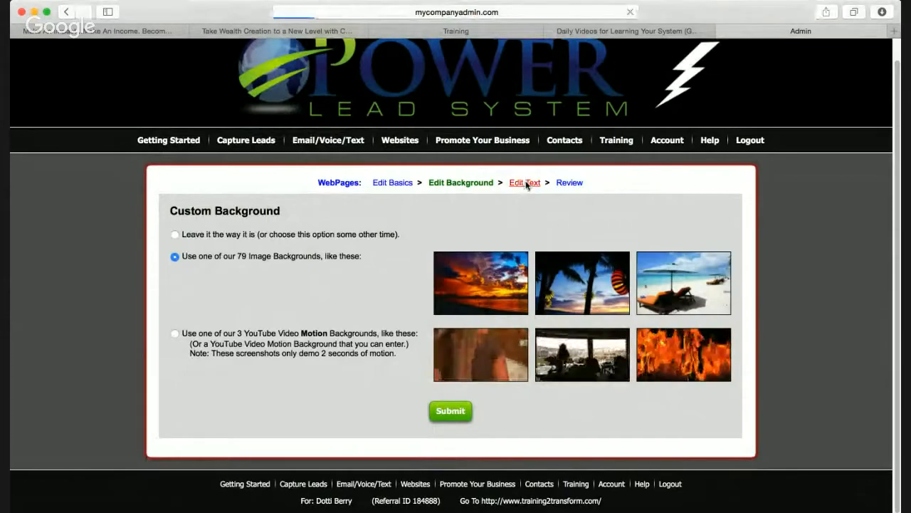
scroll(503, 290, down, 3)
scroll(503, 290, down, 5)
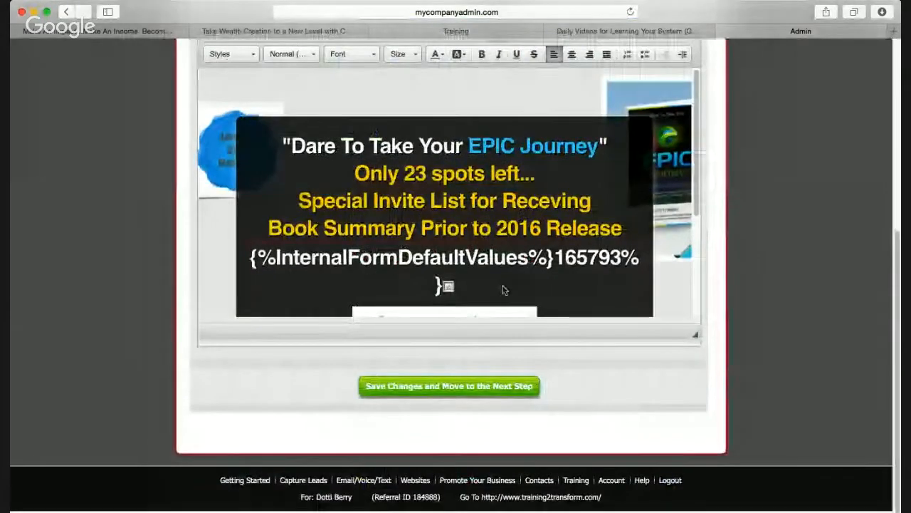
click(463, 390)
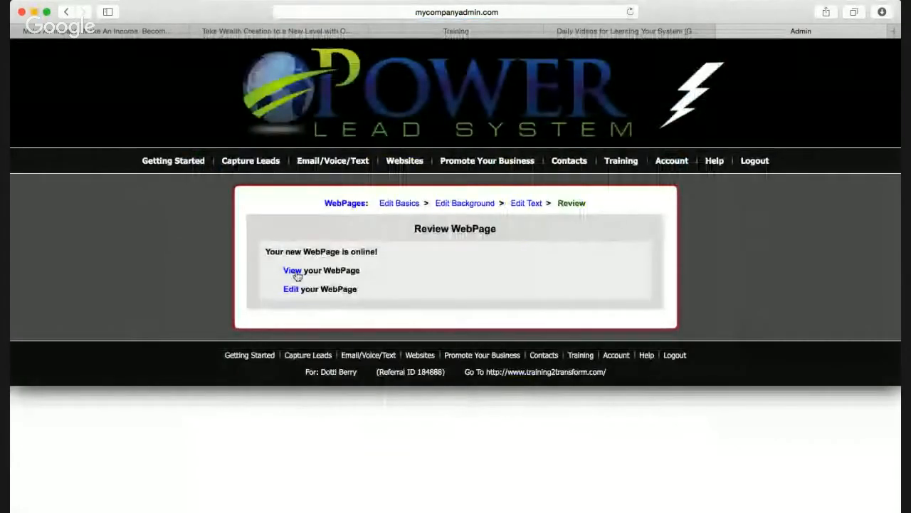
click(292, 270)
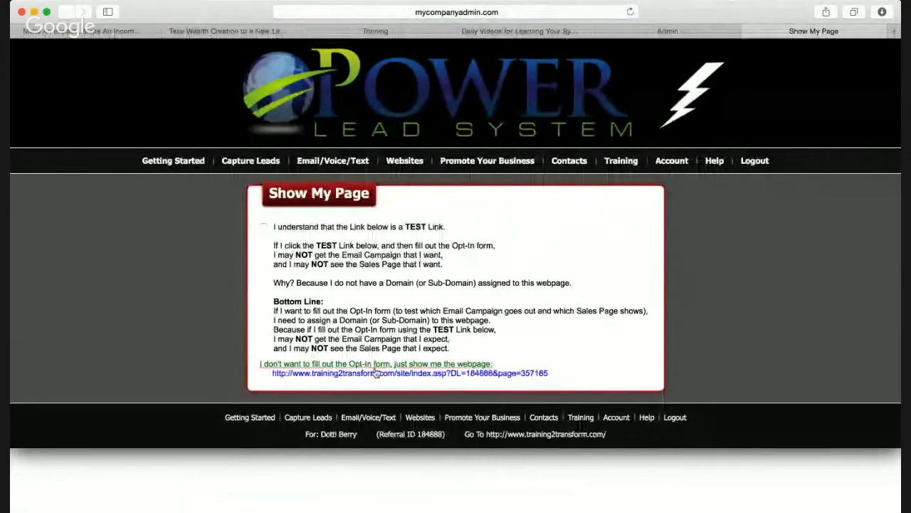
Open the training2transform.com test link to view the live EPIC Journey opt-in page
click(386, 373)
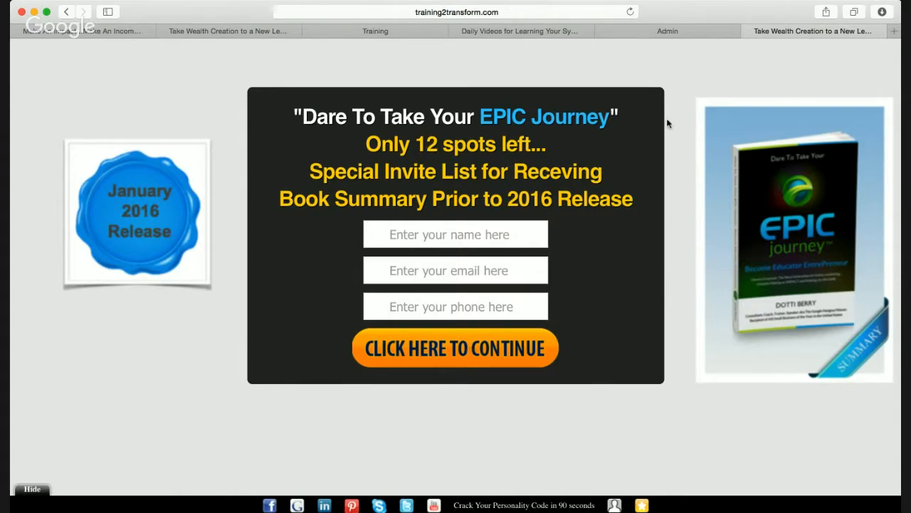
Return to the Admin tab and reopen the new page's Edit Text editor
click(646, 34)
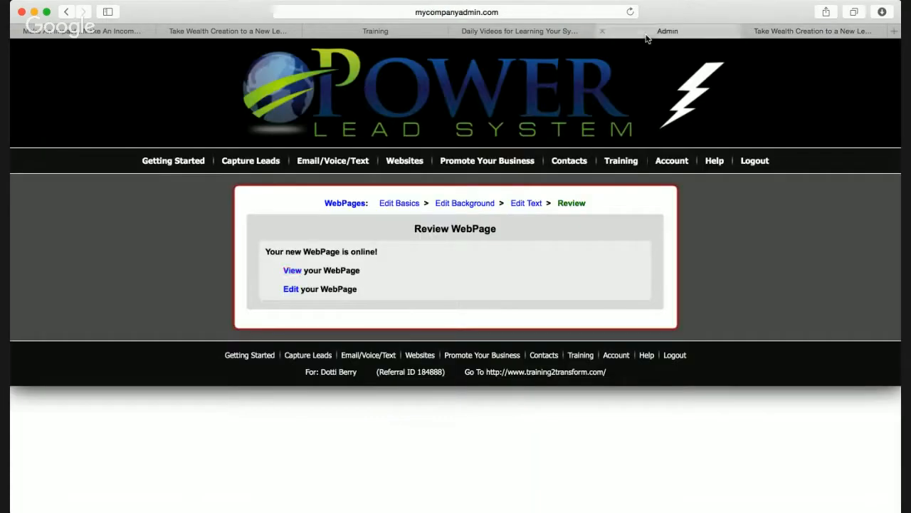
click(521, 206)
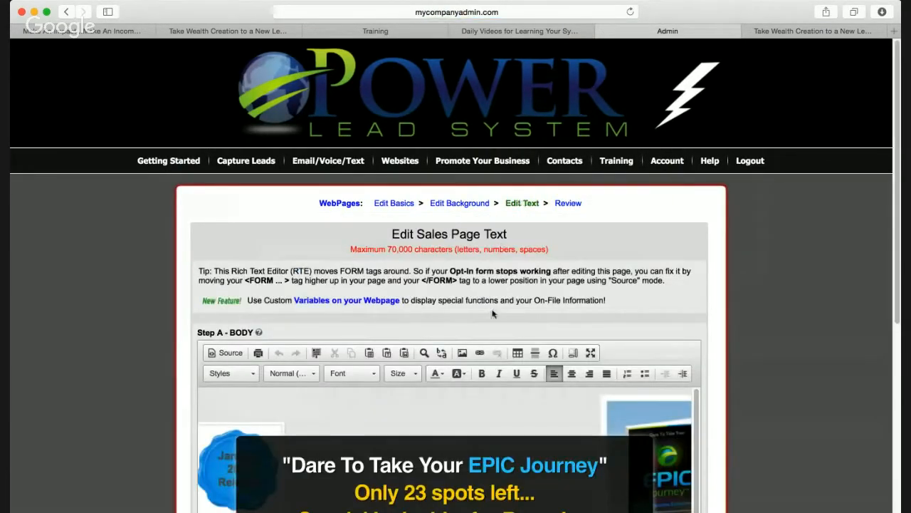
scroll(492, 311, down, 5)
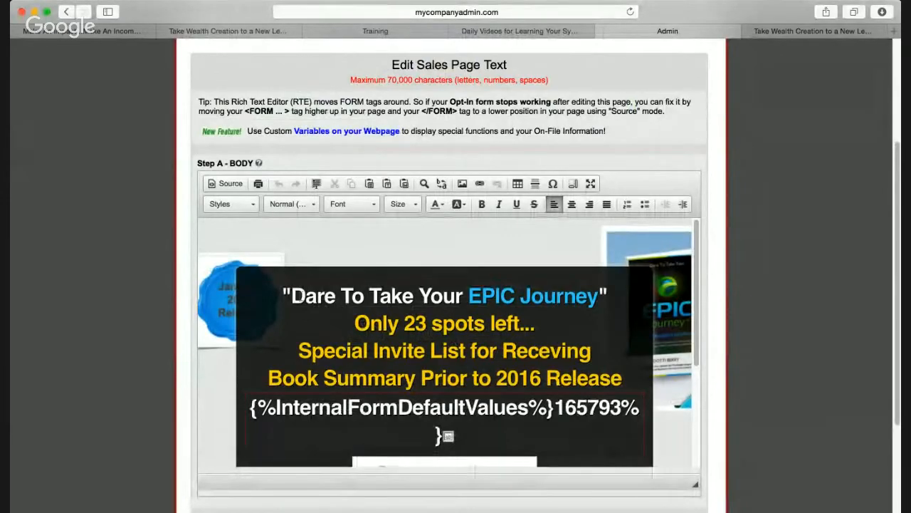
Replace the EPIC Journey headline with 'Now is the time to become a Foodie', fixing the typo
drag(291, 295, 598, 299)
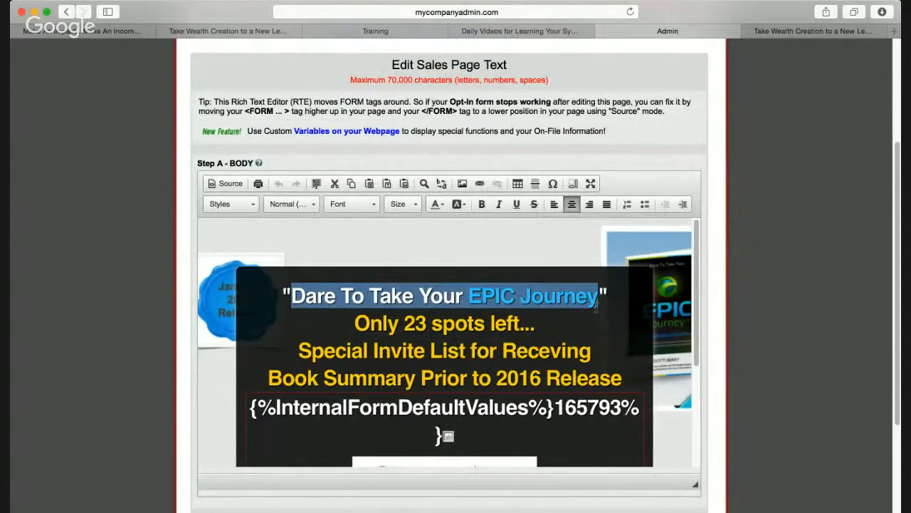
text(Now is )
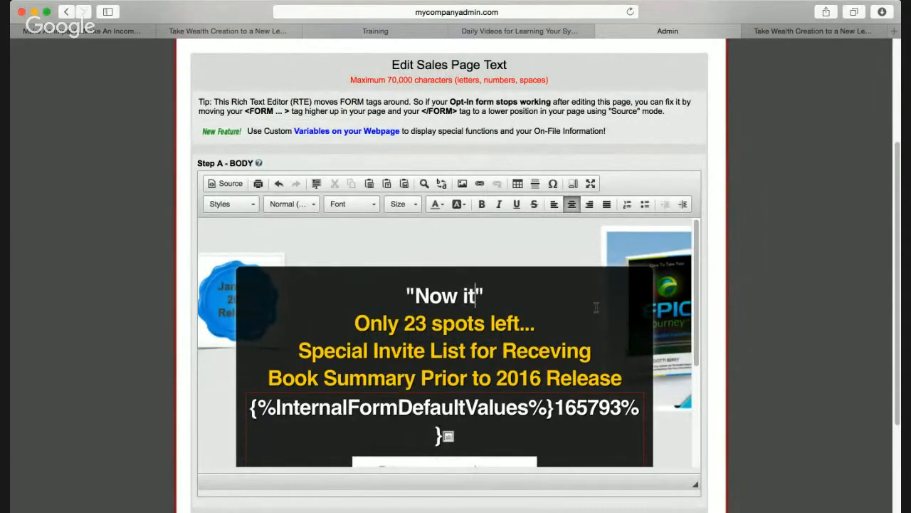
text(the time to beomc)
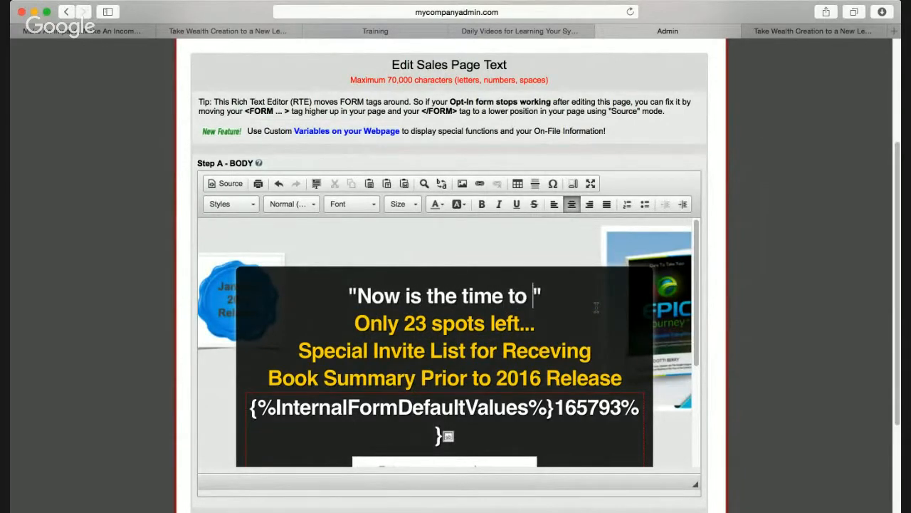
text(e)
key(BackSpace)
key(BackSpace)
key(BackSpace)
key(BackSpace)
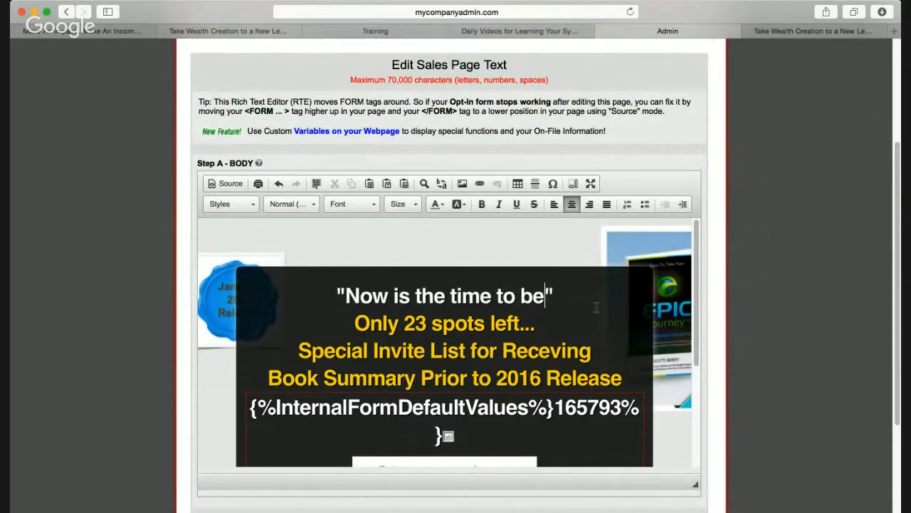
text(come a Foodie)
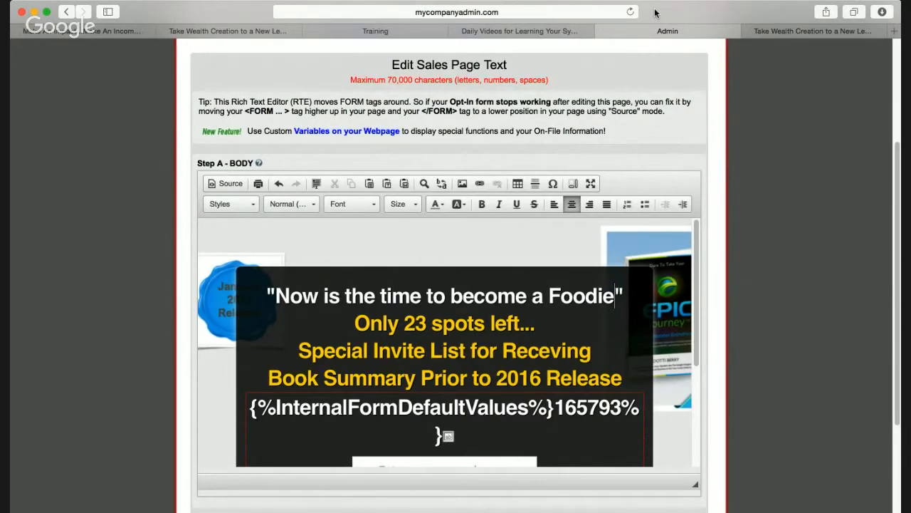
Switch to the HTML source and search the code for 'photo'
click(229, 184)
key(super+a)
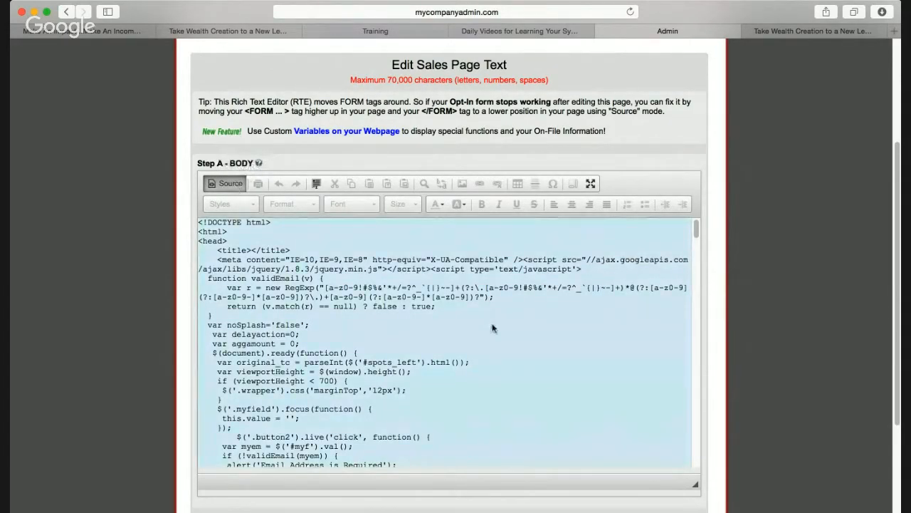
key(super+f)
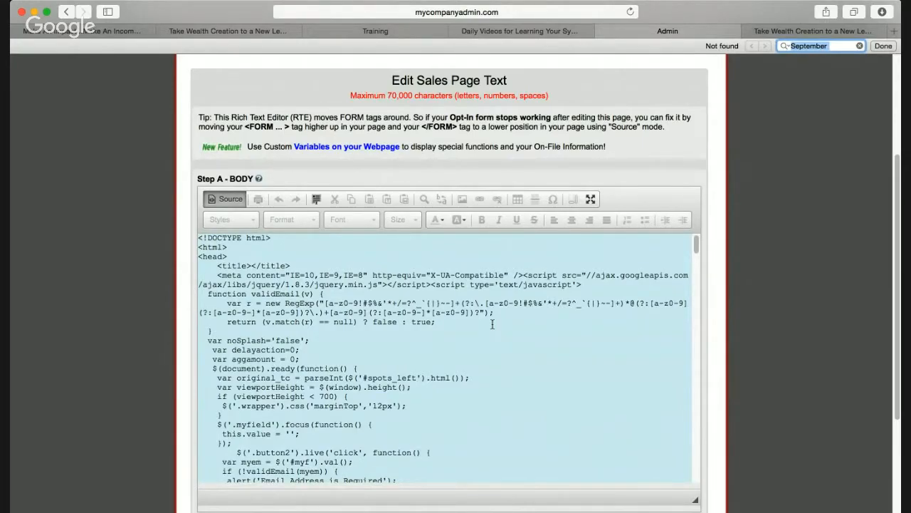
text(pho)
key(BackSpace)
text(oto)
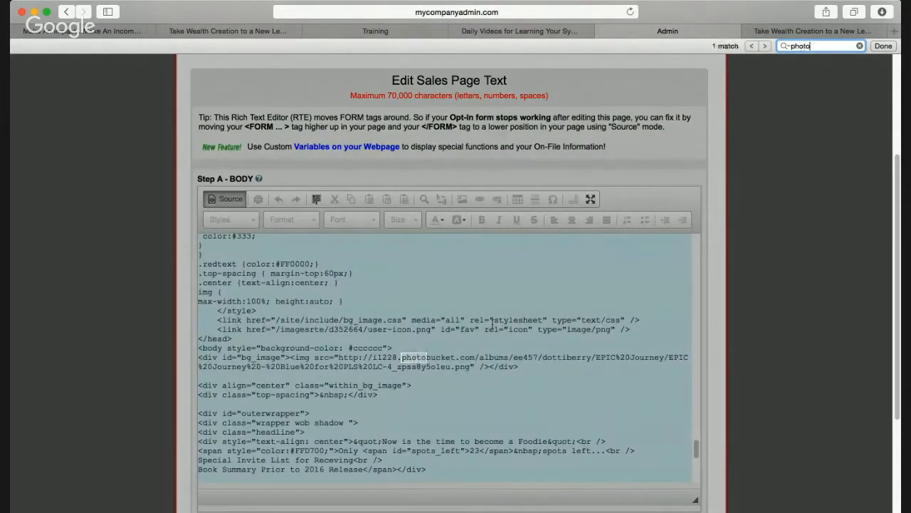
click(406, 361)
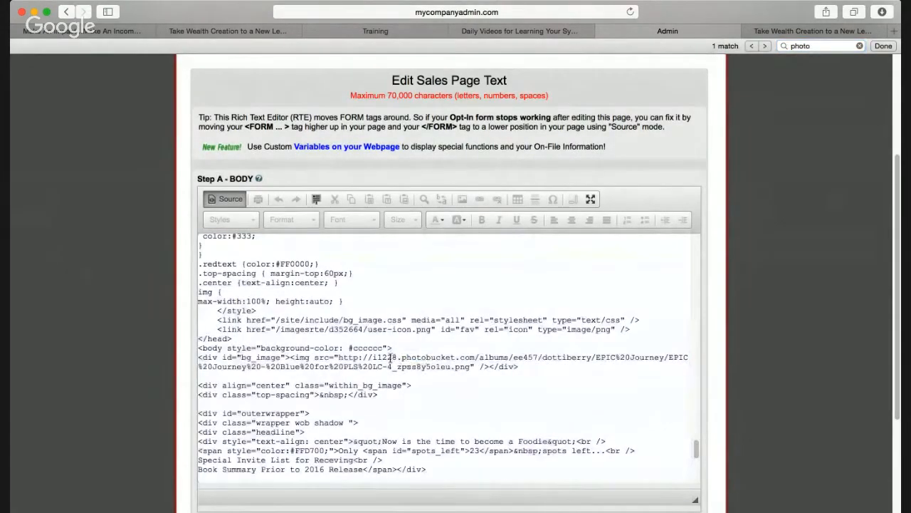
Select the photobucket background-image URL and remove the accidental duplicate
drag(340, 357, 471, 367)
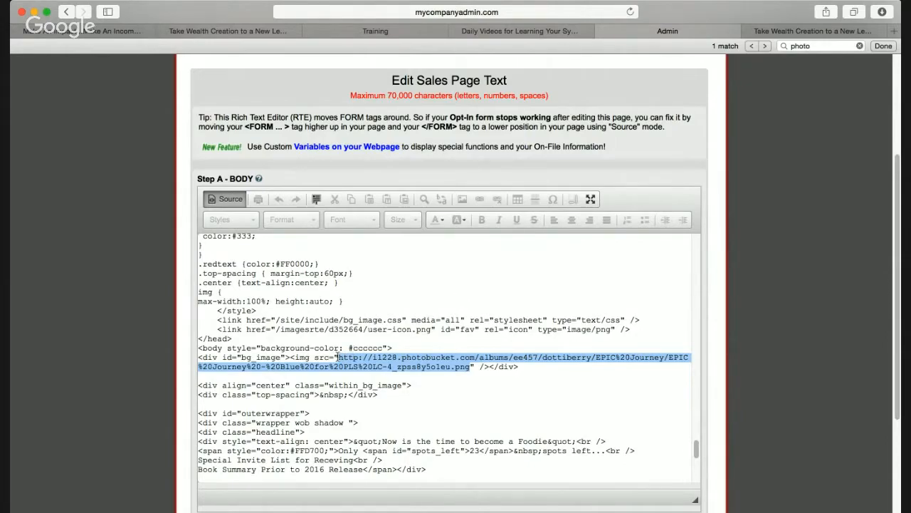
drag(340, 361, 341, 361)
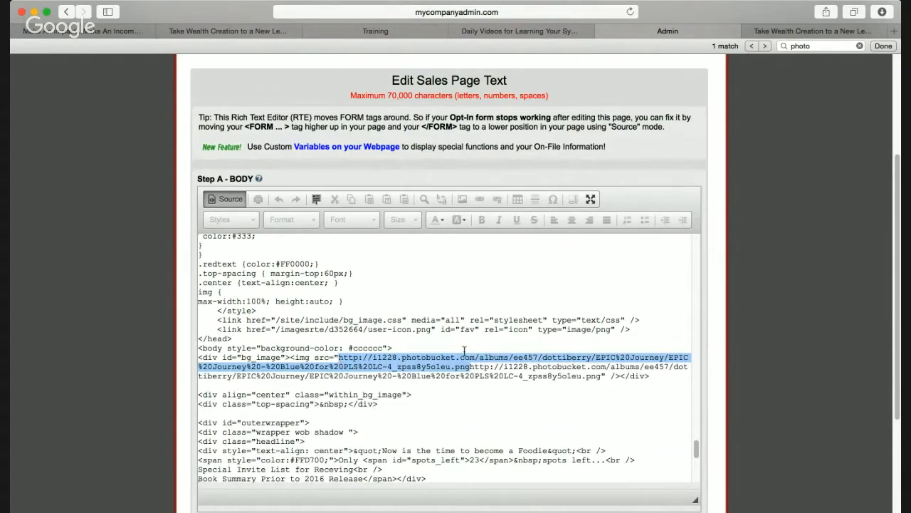
key(BackSpace)
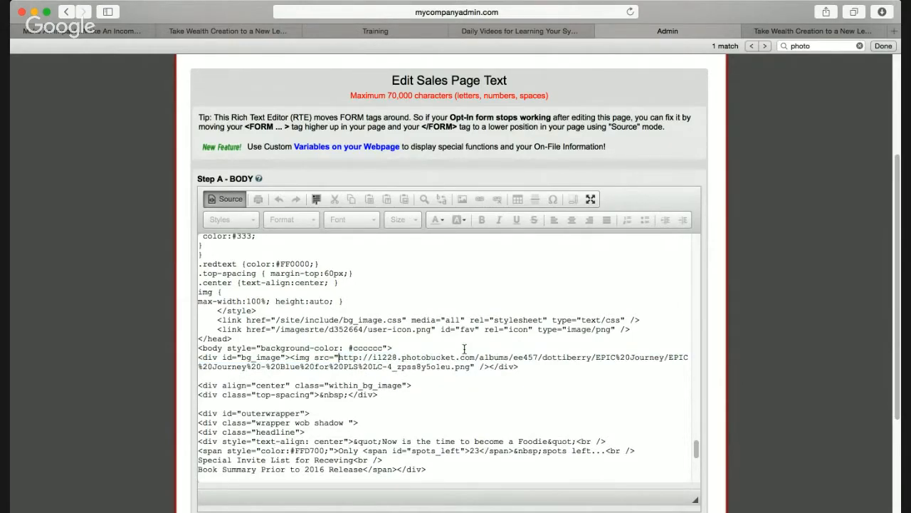
Glance at the live opt-in page, then return to the Foodie page's text editor near Save Changes
click(230, 199)
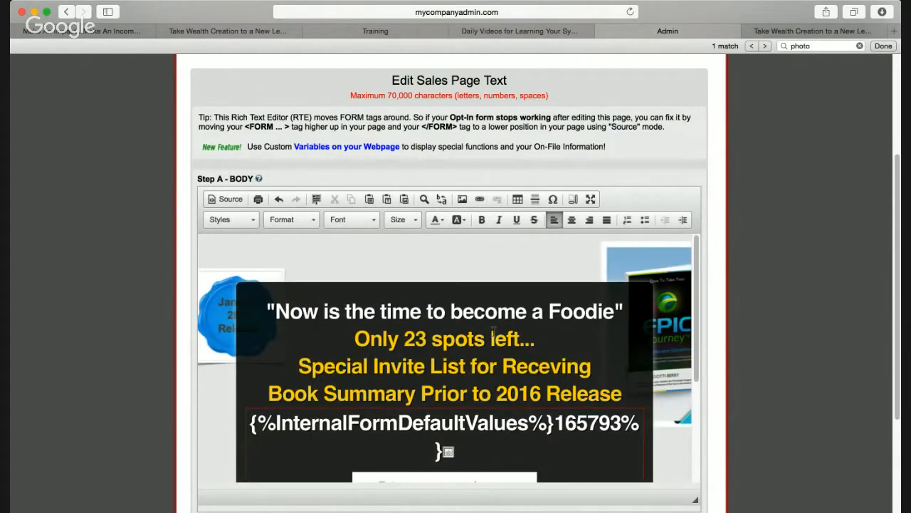
click(776, 34)
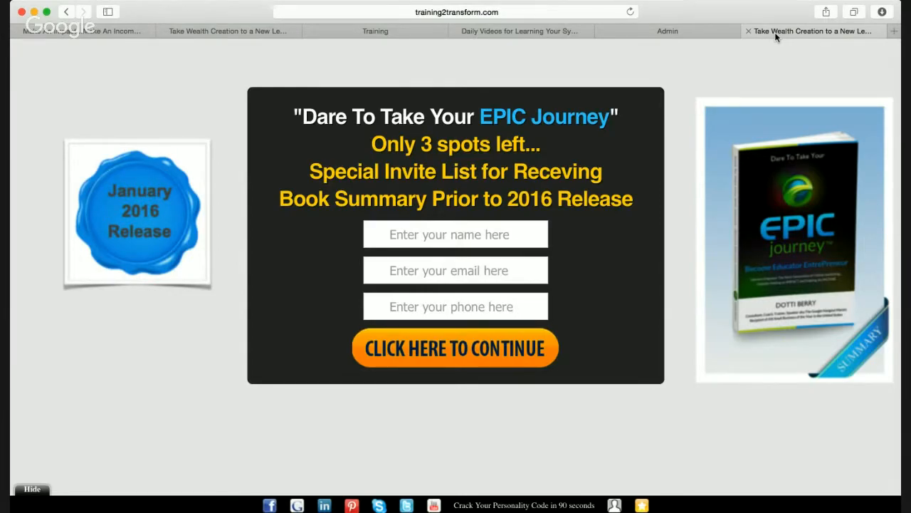
click(668, 32)
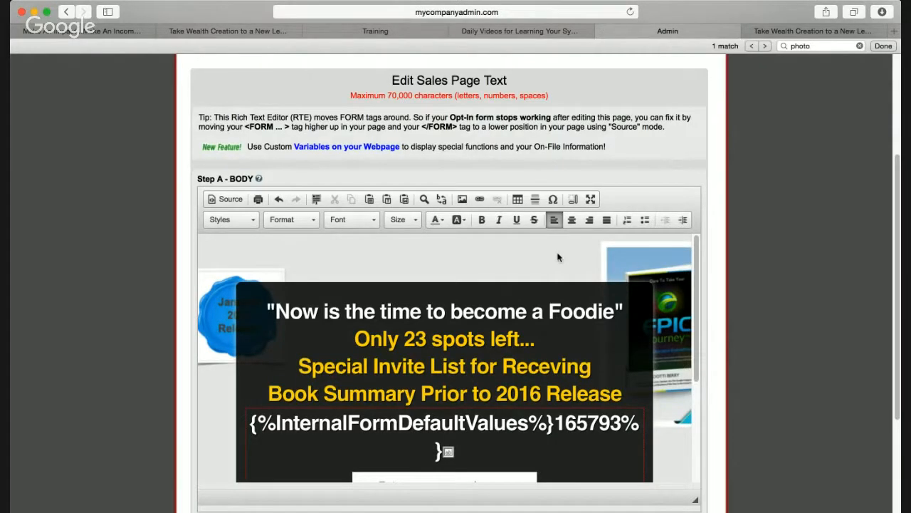
scroll(558, 255, down, 3)
scroll(559, 253, down, 5)
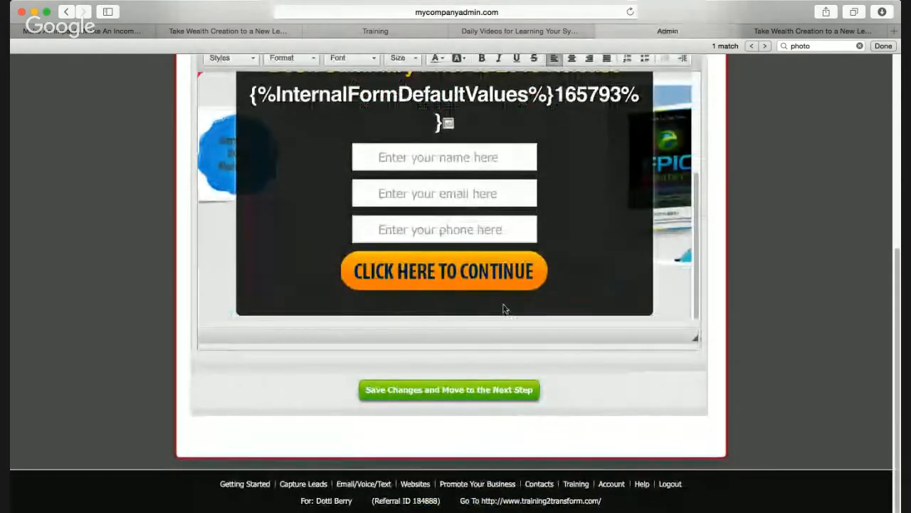
Save the Foodie page text, open its live opt-in page via the test link, then return to admin
click(470, 389)
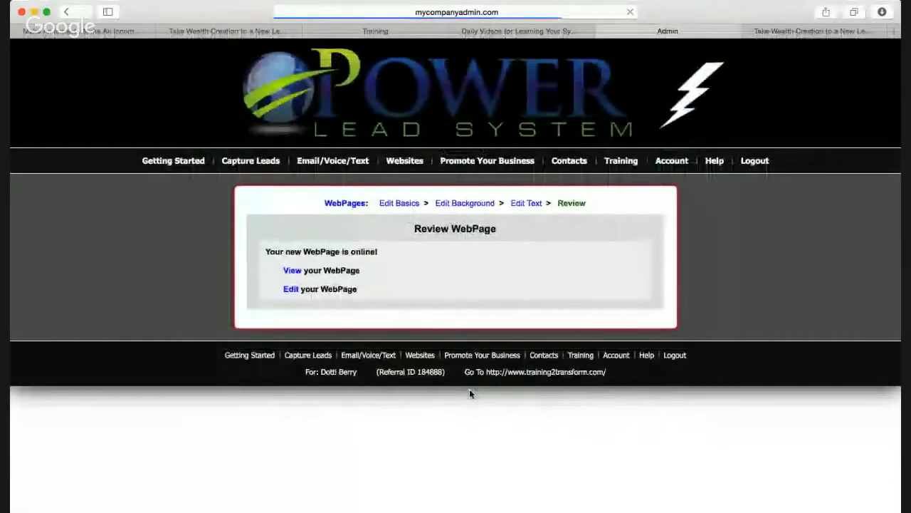
click(292, 271)
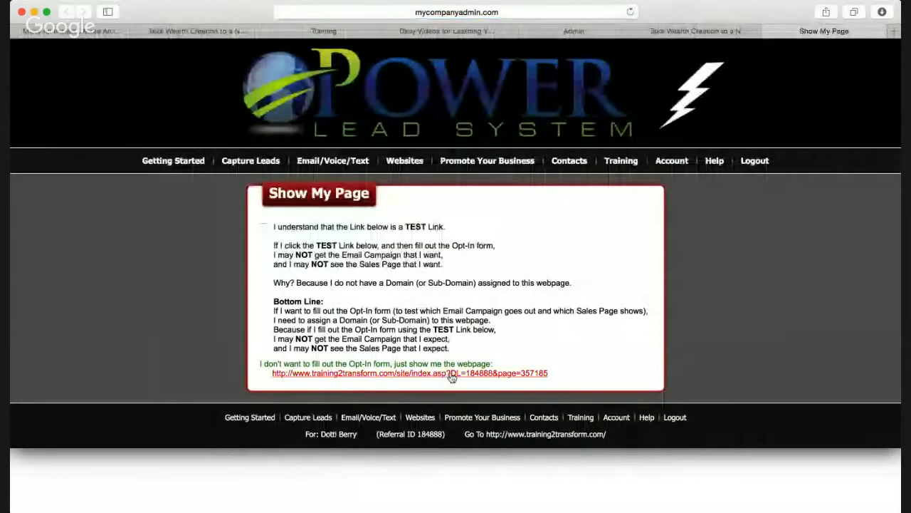
click(450, 374)
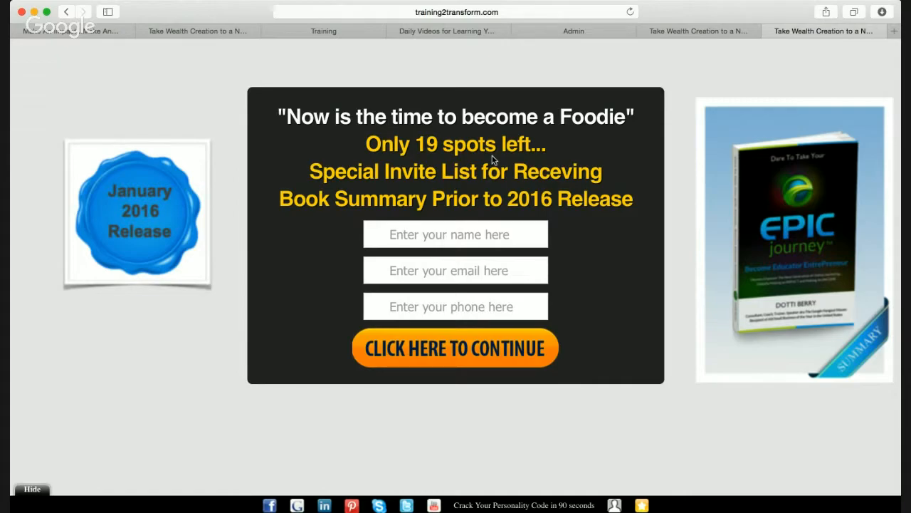
click(595, 31)
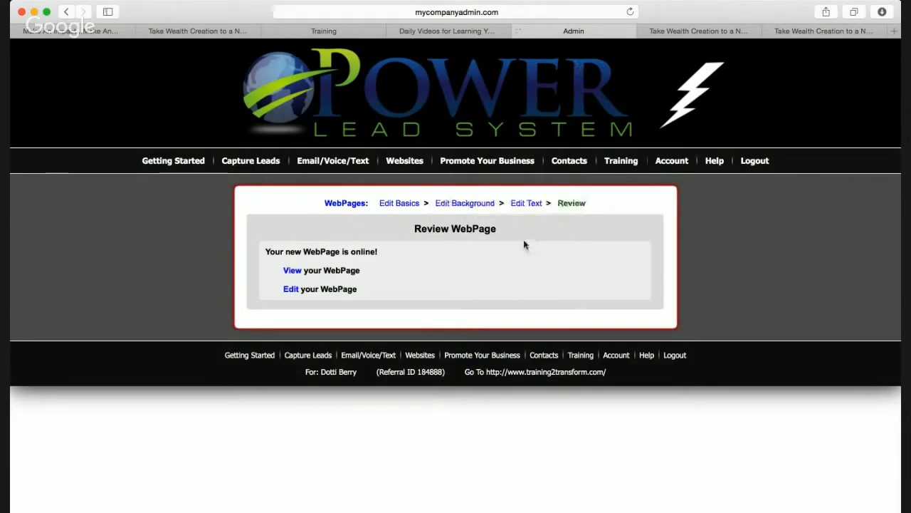
Replace the two invite-list lines with 'Take my course on How To Create a course about Making Tacos'
click(527, 203)
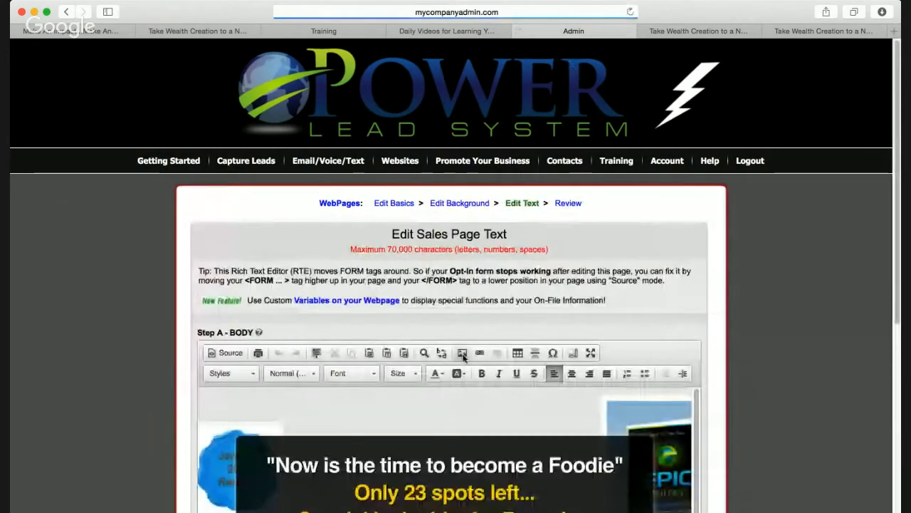
scroll(463, 356, down, 3)
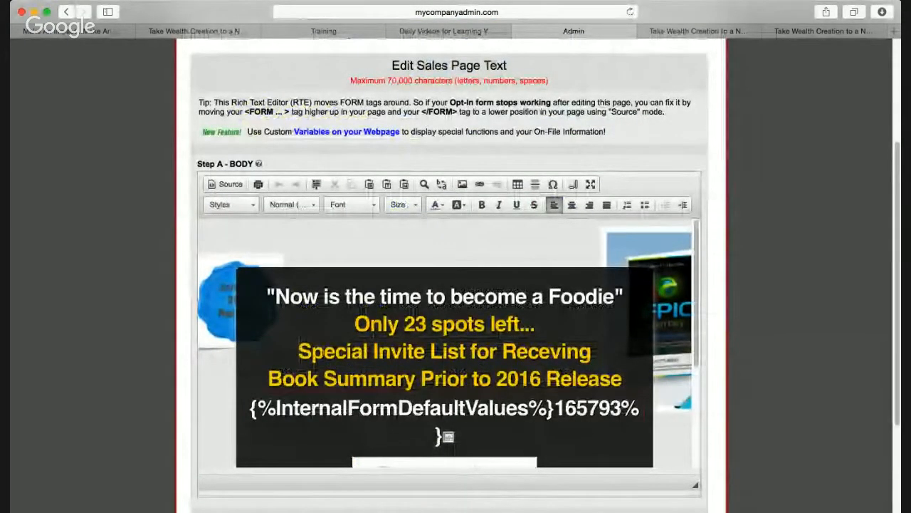
drag(298, 351, 622, 378)
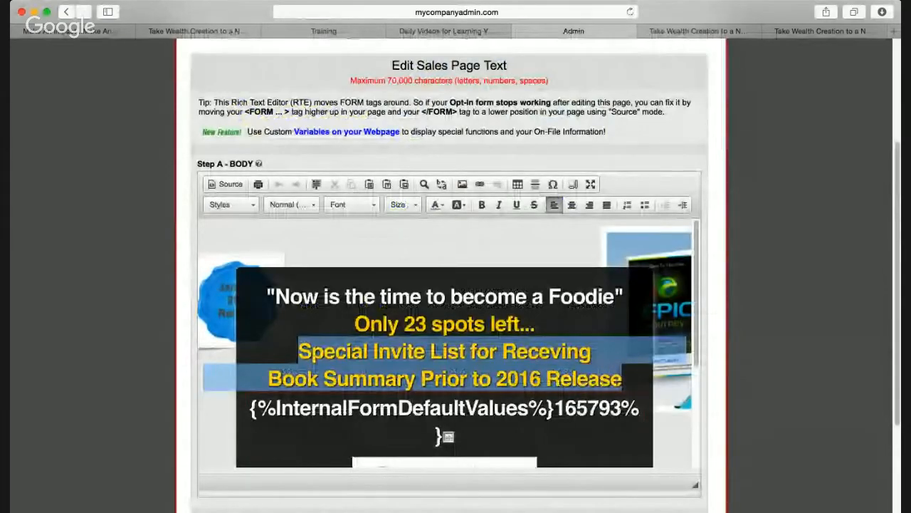
text(Take my c)
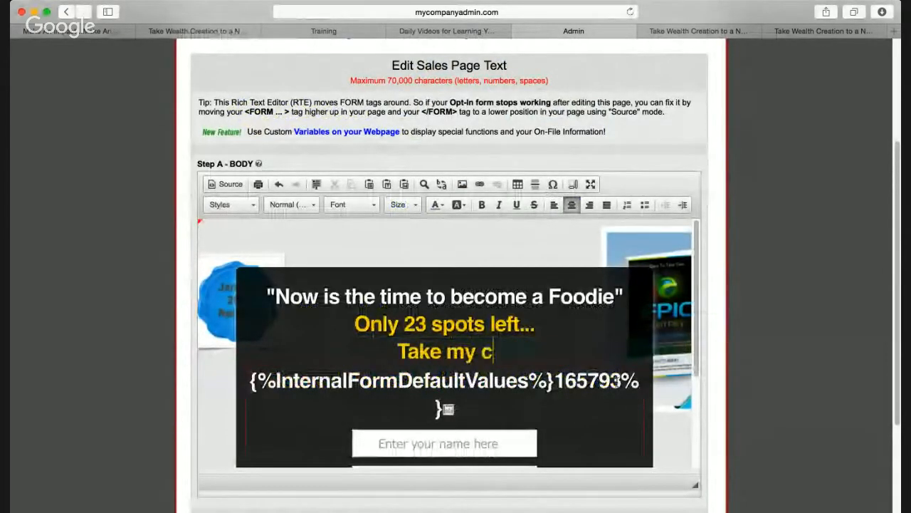
text(ourse on )
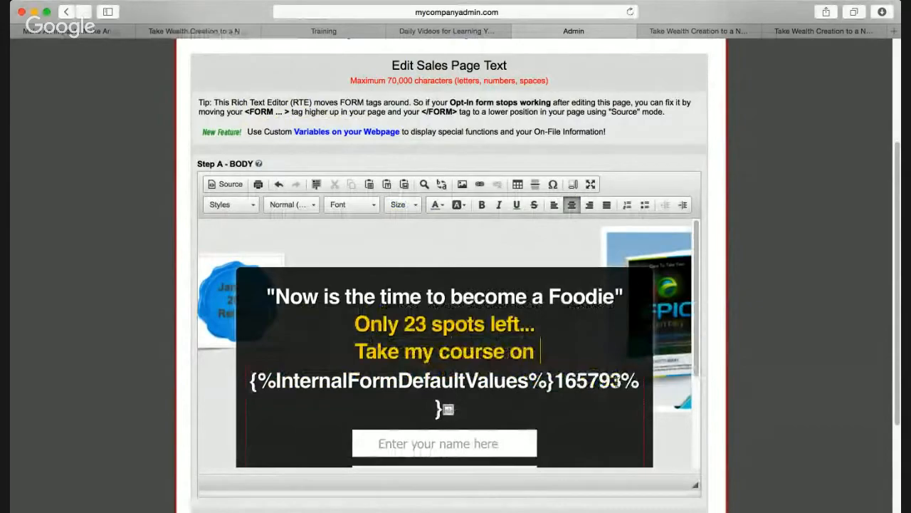
text(How To)
key(Return)
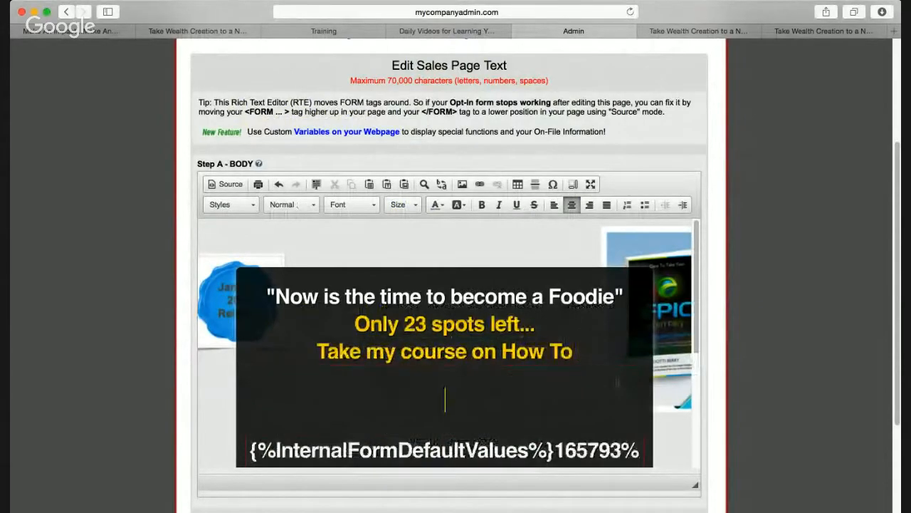
key(BackSpace)
text(C)
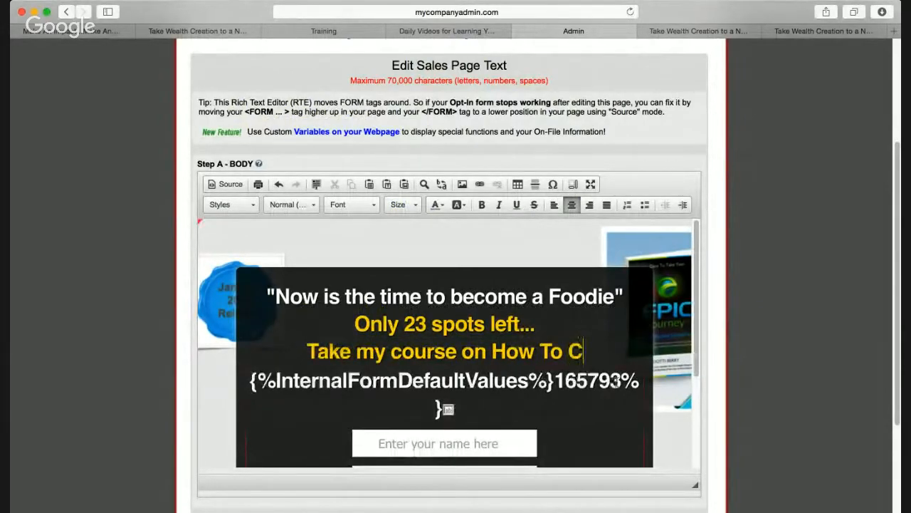
text(reate )
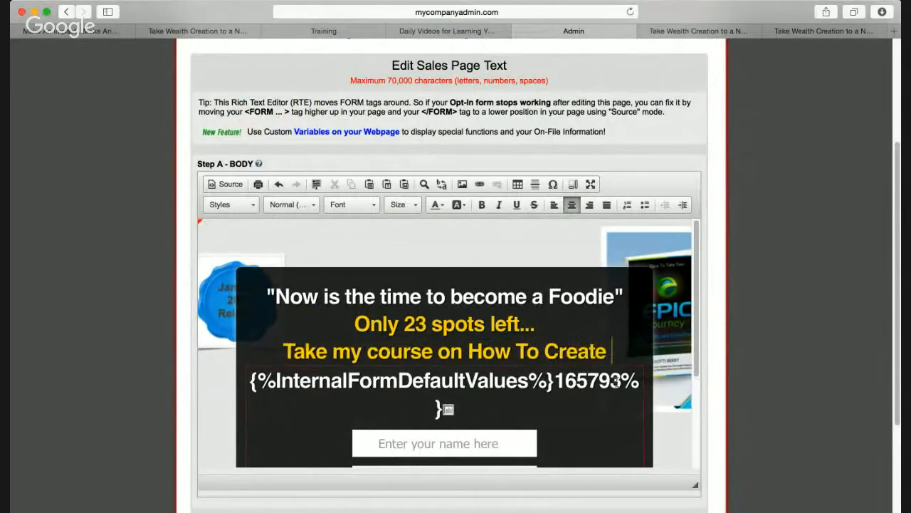
text(a)
key(Return)
text(cour)
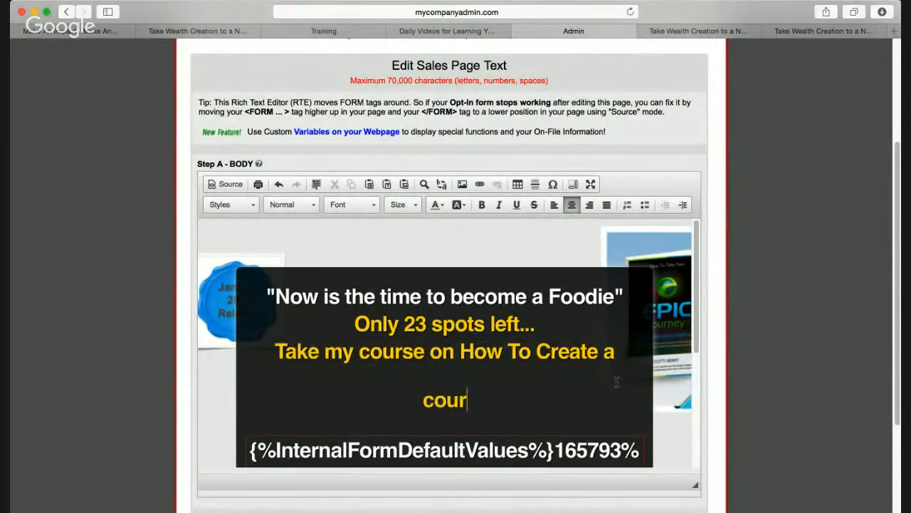
text(se about Maki)
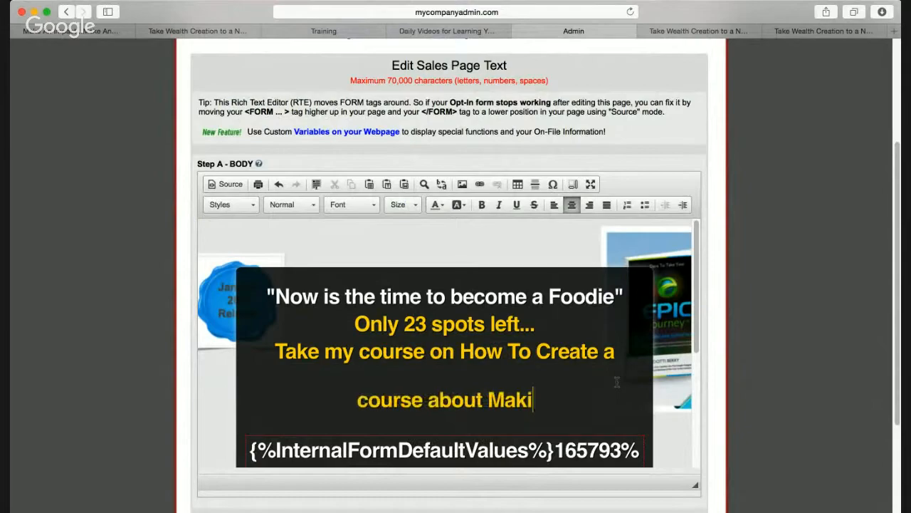
text(ng Tacos)
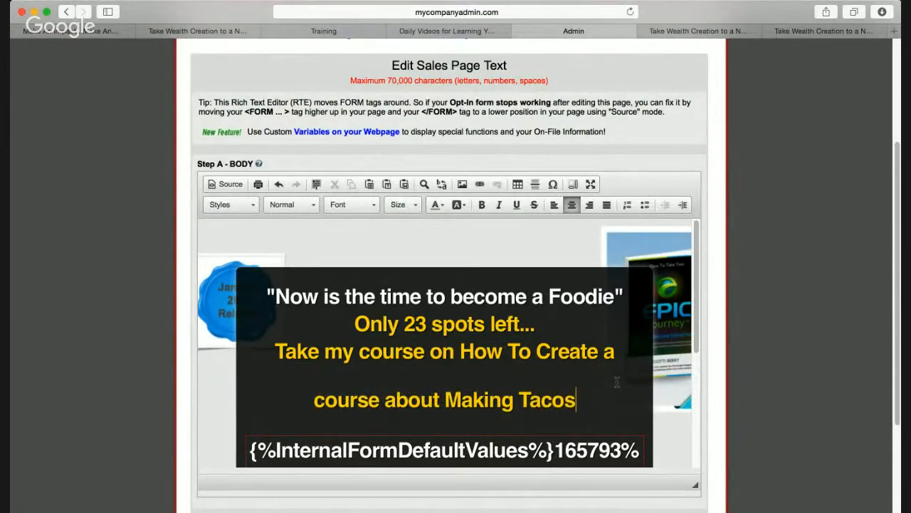
Color the words 'Take my course on How To' red
drag(277, 348, 535, 352)
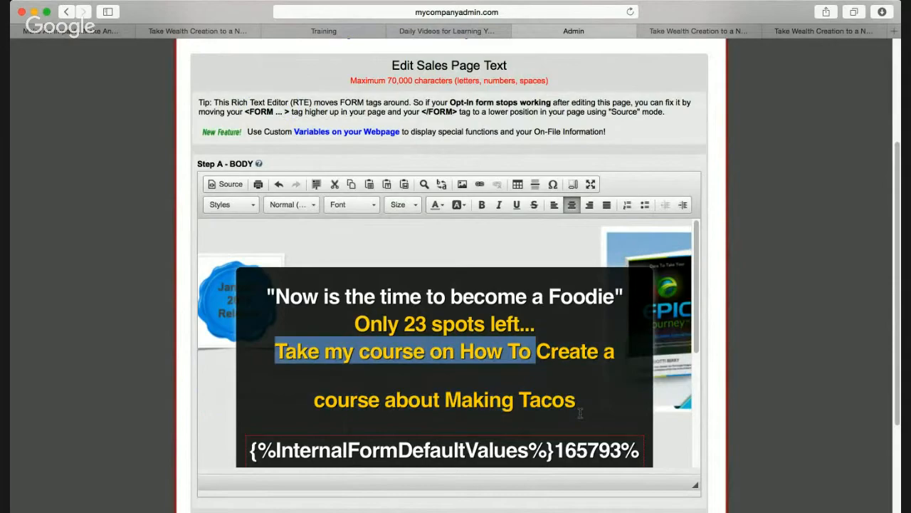
click(442, 205)
click(438, 258)
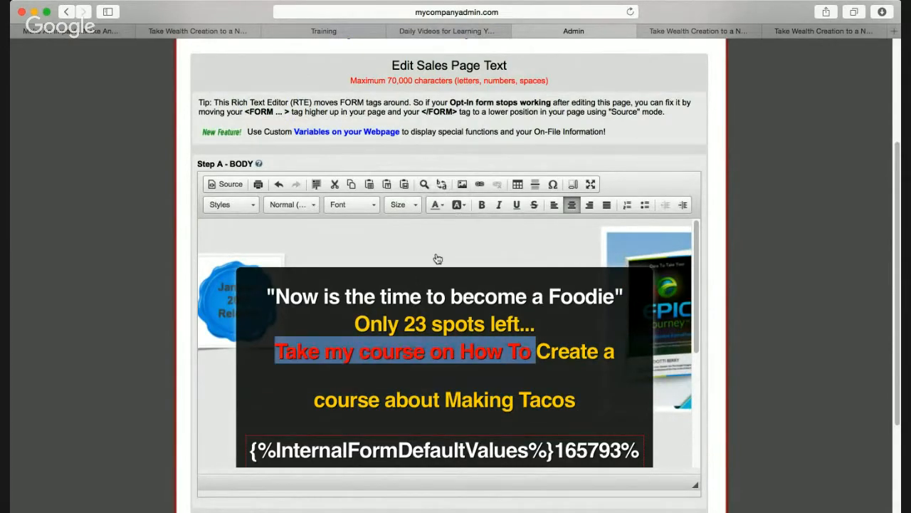
click(492, 391)
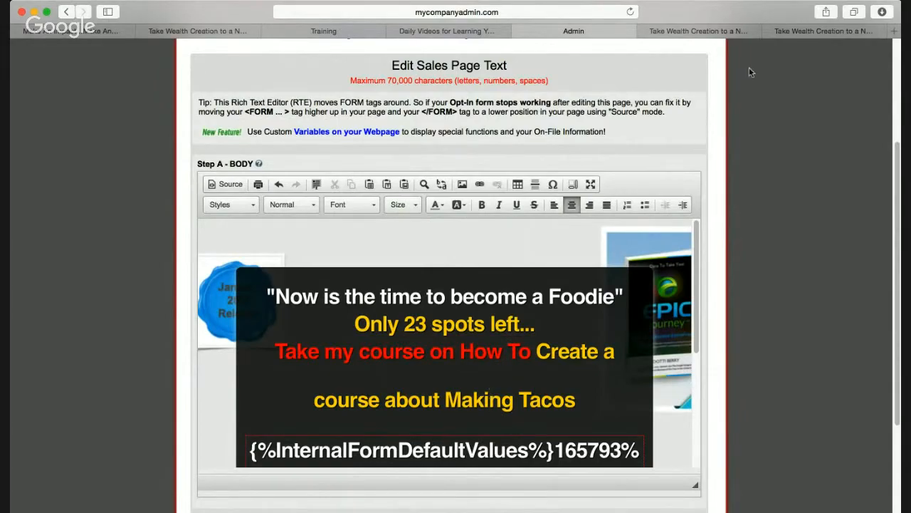
key(Down)
key(Down)
key(Down)
key(Down)
key(Down)
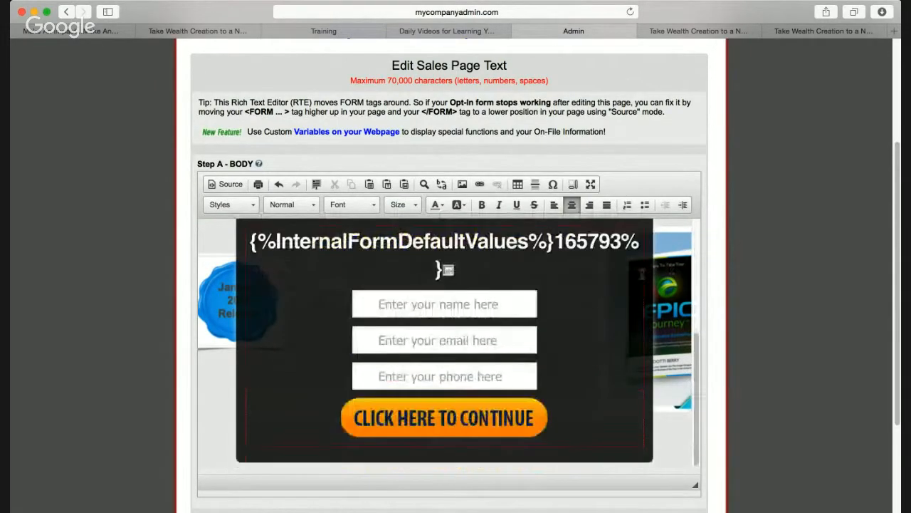
scroll(540, 380, down, 5)
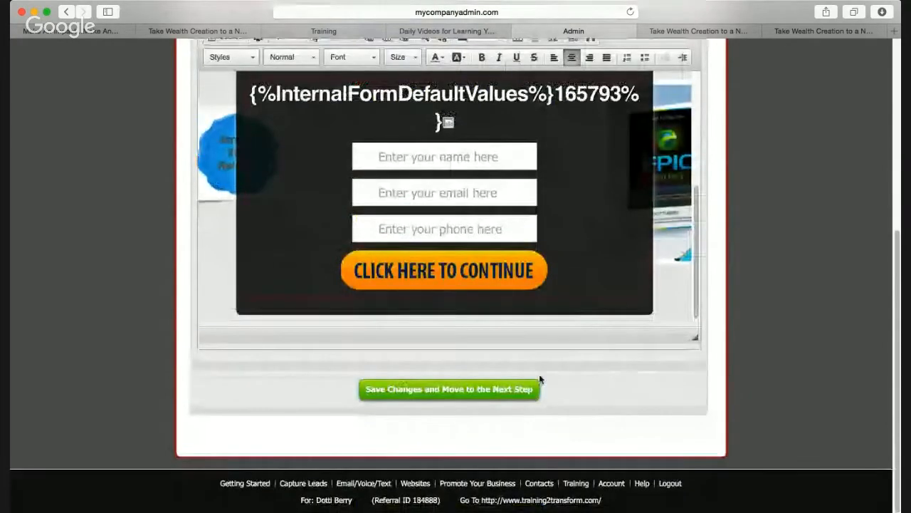
Save the edited text and load the live opt-in page showing the red Making Tacos line
click(444, 391)
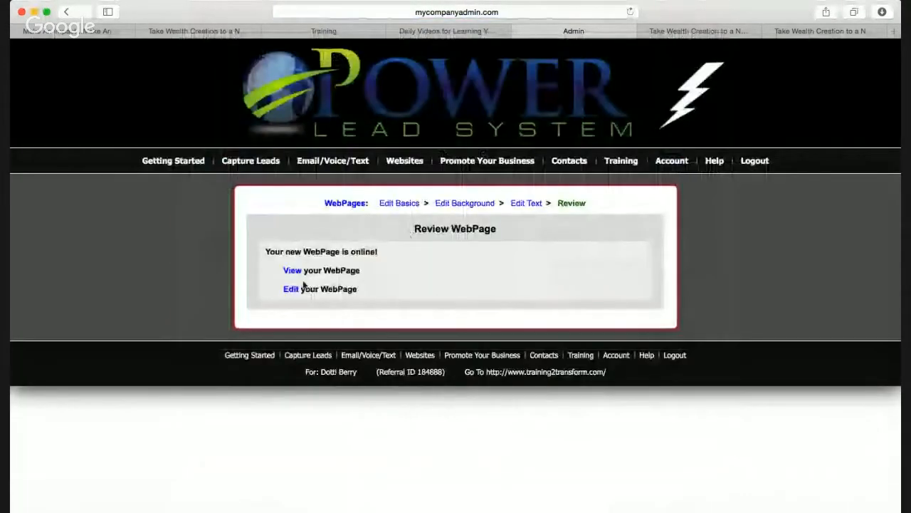
click(292, 271)
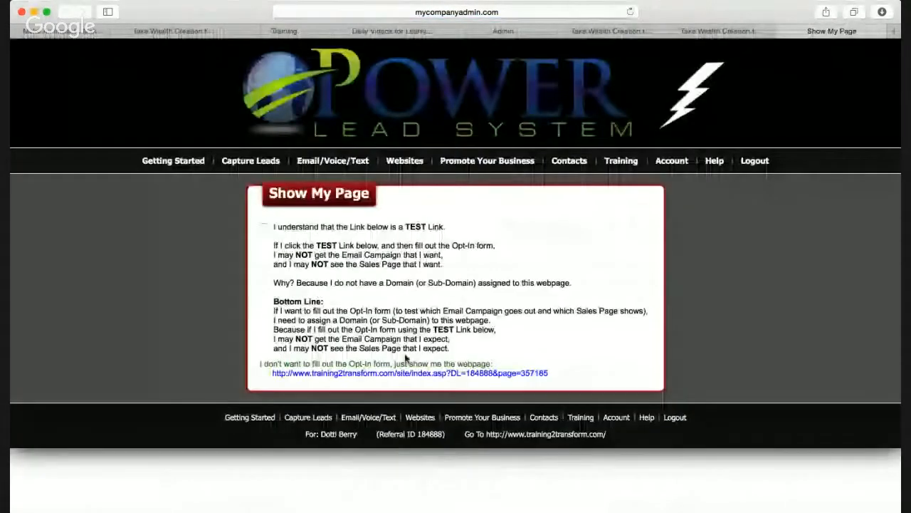
click(406, 373)
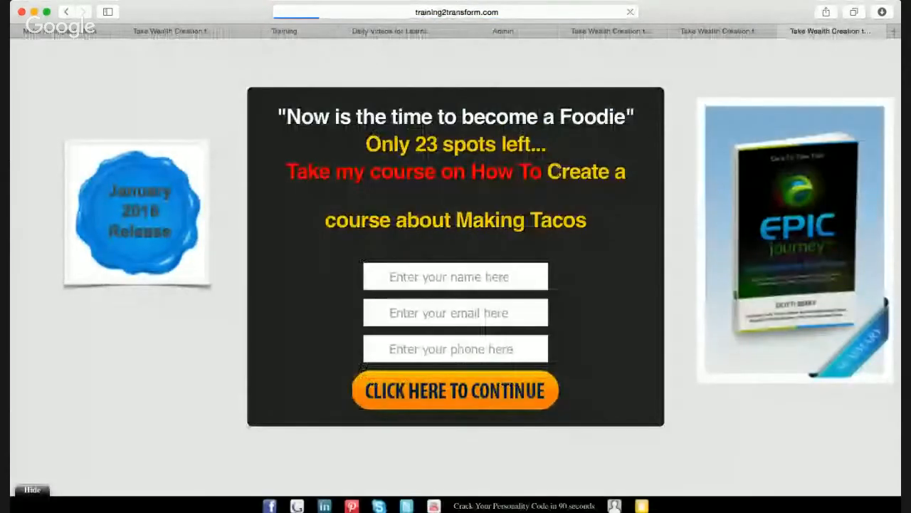
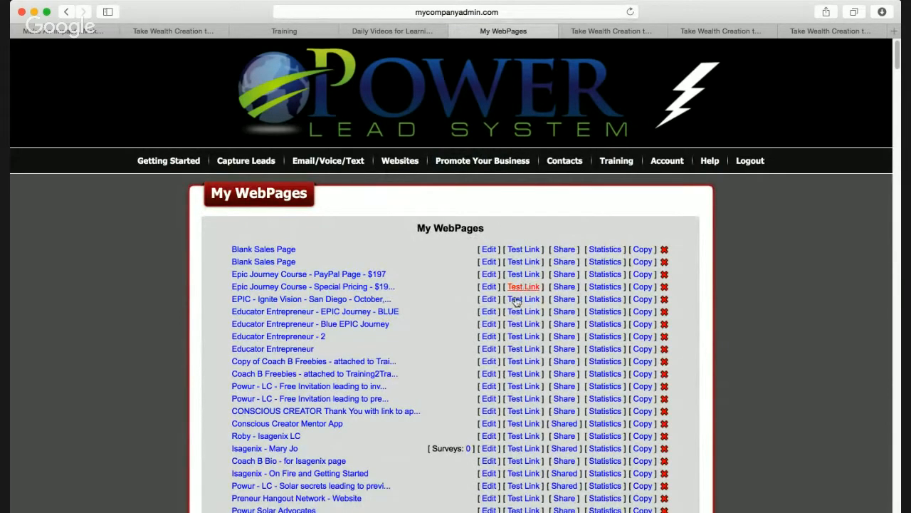
Open the EPIC opt-in test page and fill in the subscriber's name, e-mail and phone number
click(516, 300)
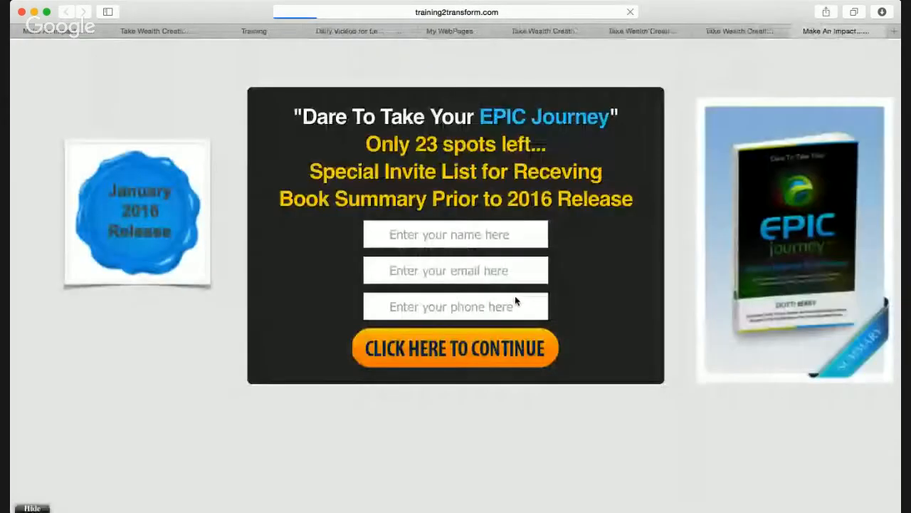
click(447, 236)
text(dotti)
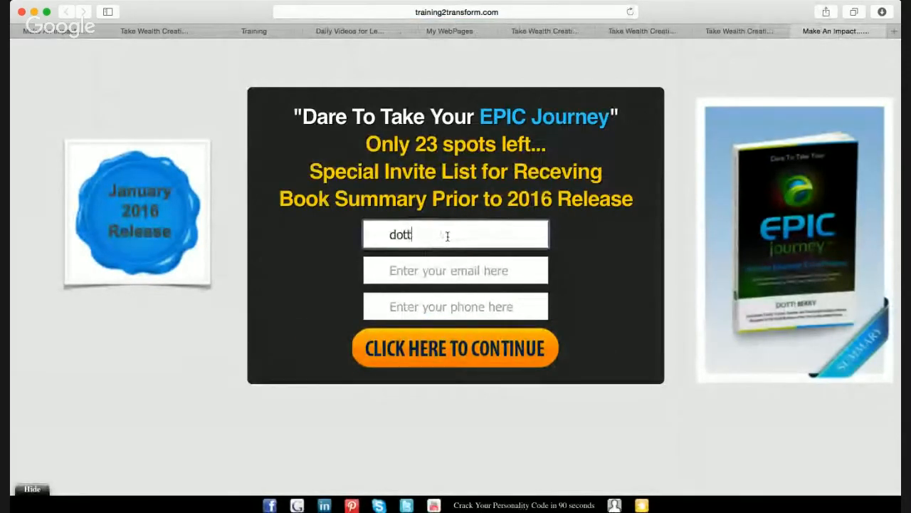
click(515, 269)
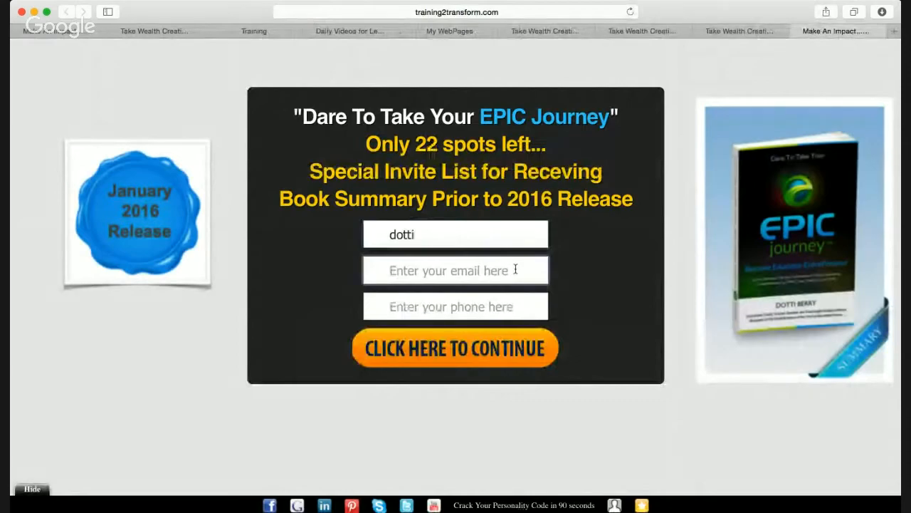
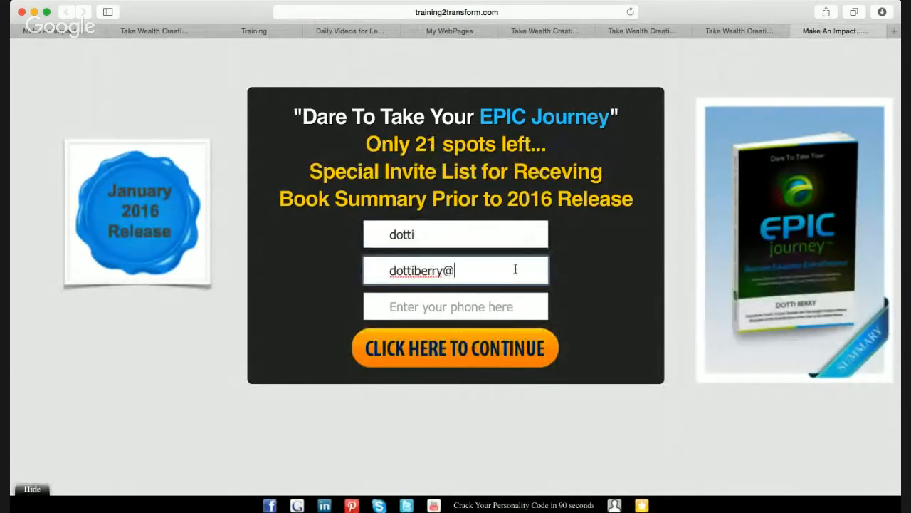
click(470, 316)
text(360)
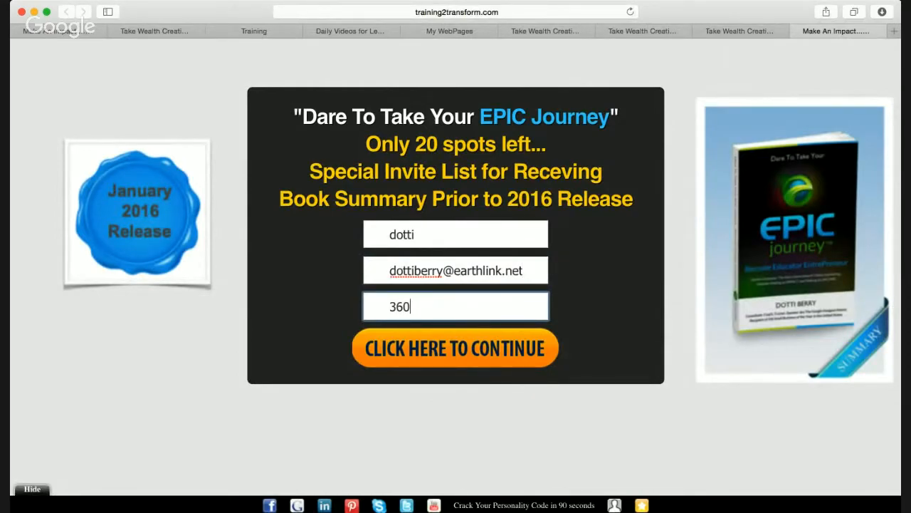
key(Down)
click(580, 317)
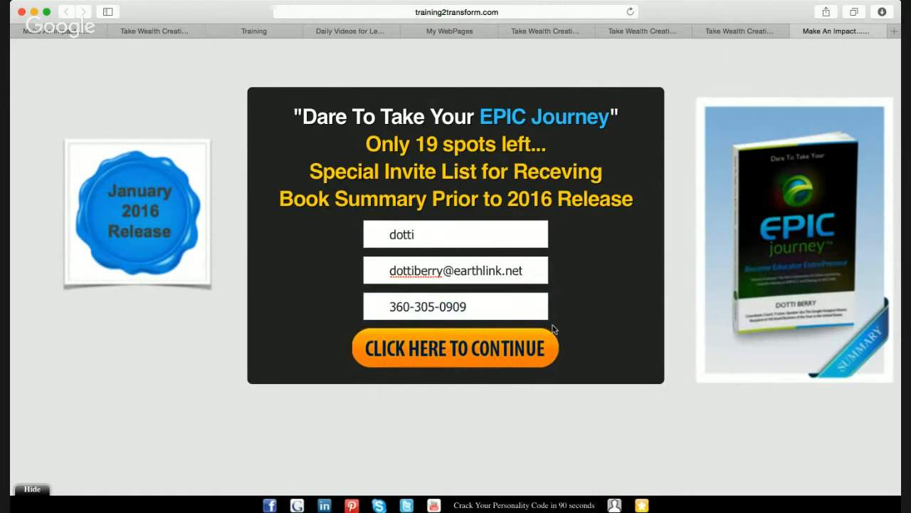
Submit the opt-in form and enter the captcha verification code to reach the course page
click(491, 352)
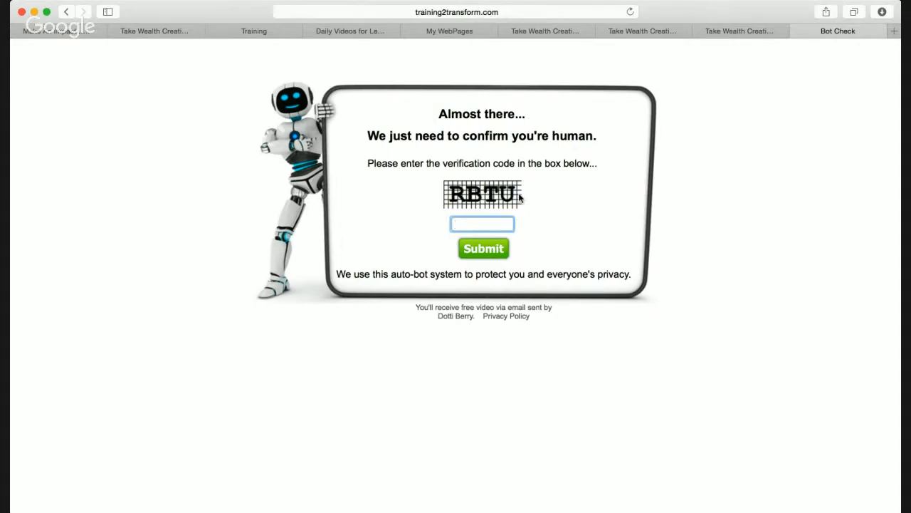
text(RBTU)
click(484, 253)
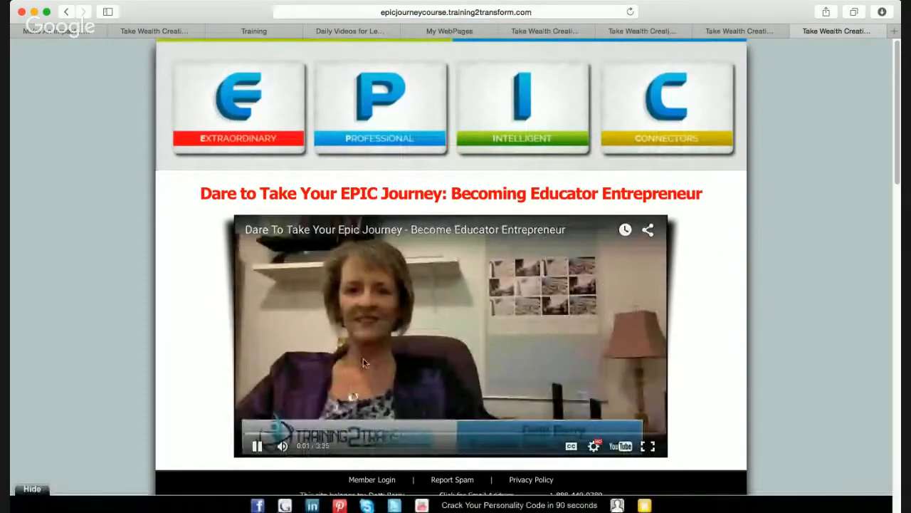
click(257, 446)
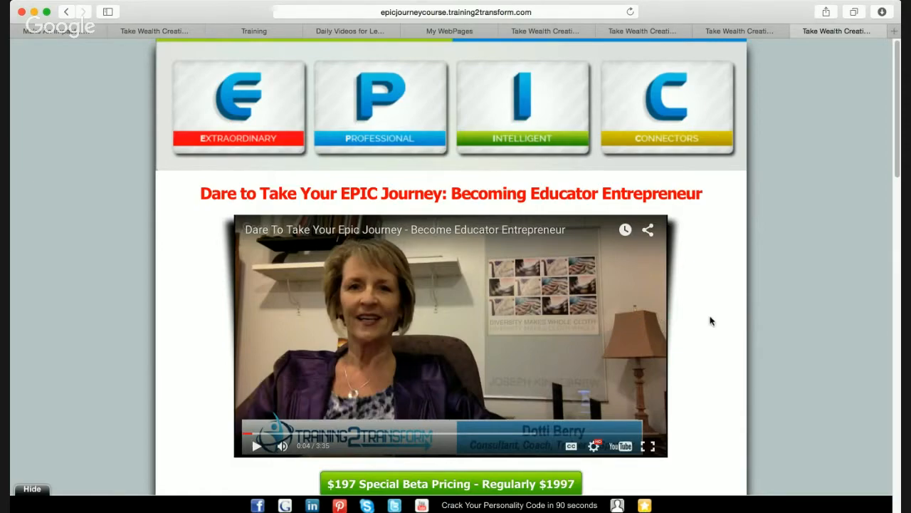
scroll(710, 321, down, 5)
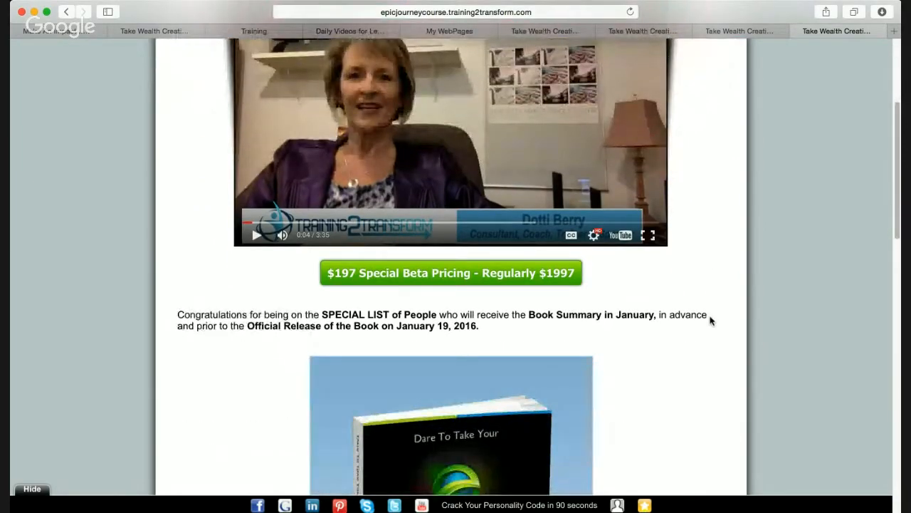
scroll(709, 322, down, 3)
scroll(710, 321, up, 8)
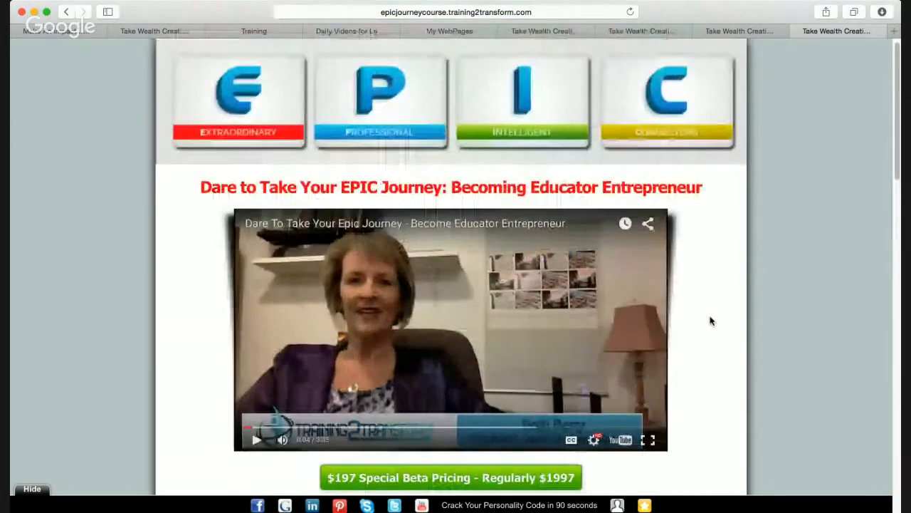
scroll(710, 321, up, 1)
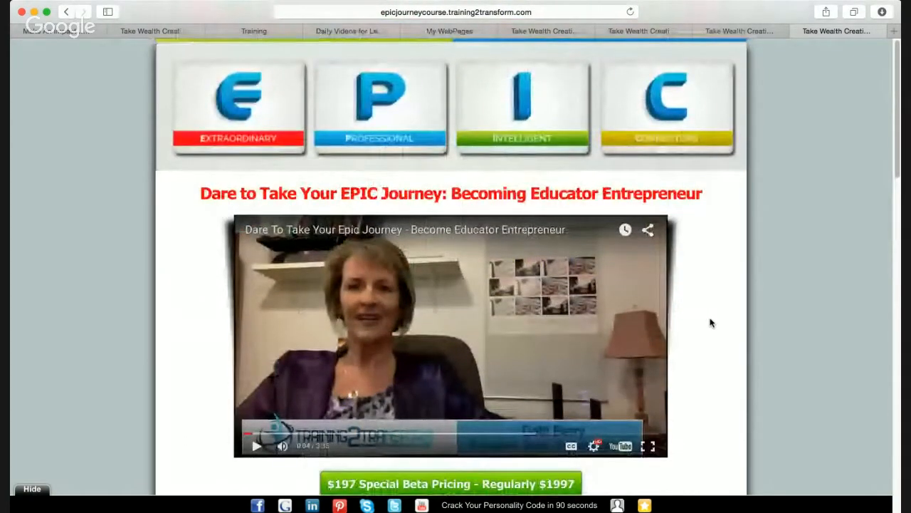
click(546, 12)
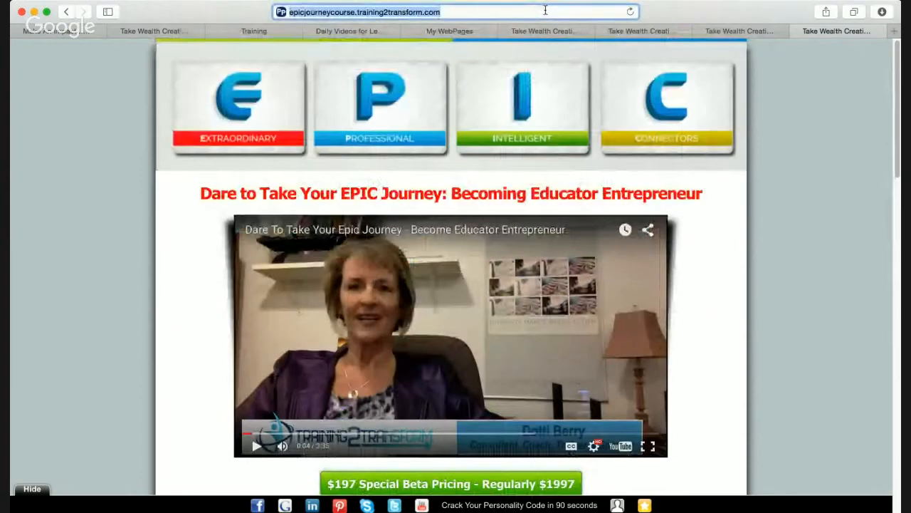
key(Return)
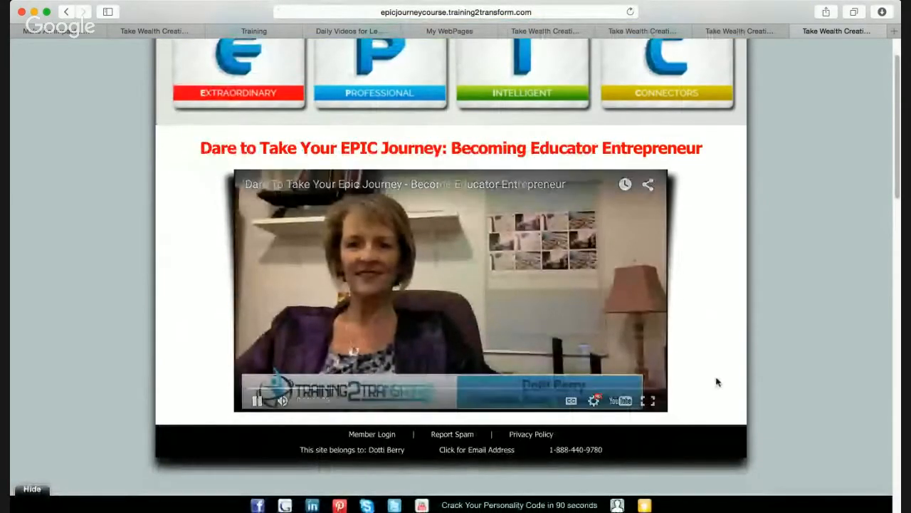
scroll(718, 383, down, 1)
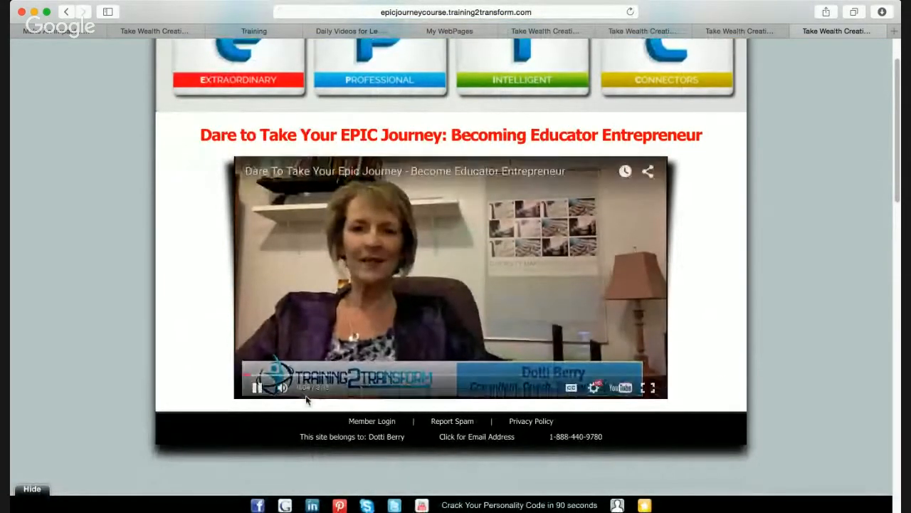
click(258, 387)
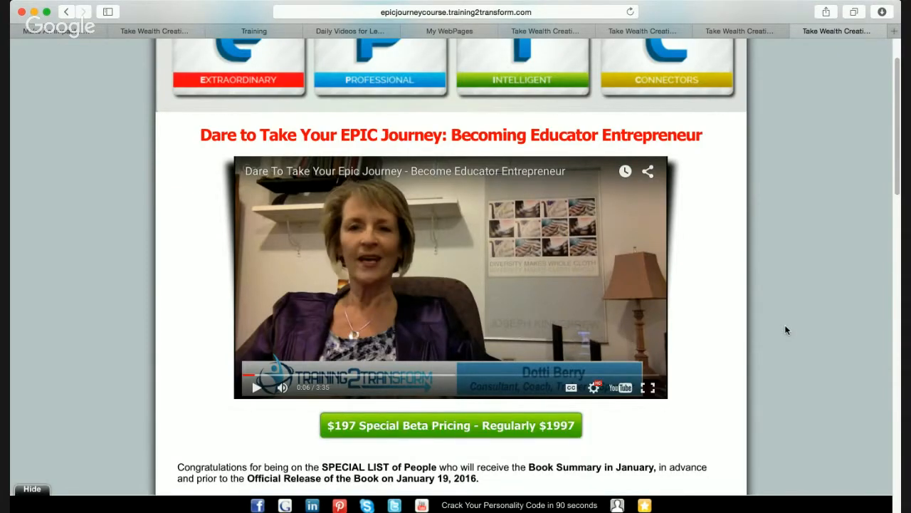
scroll(786, 329, down, 10)
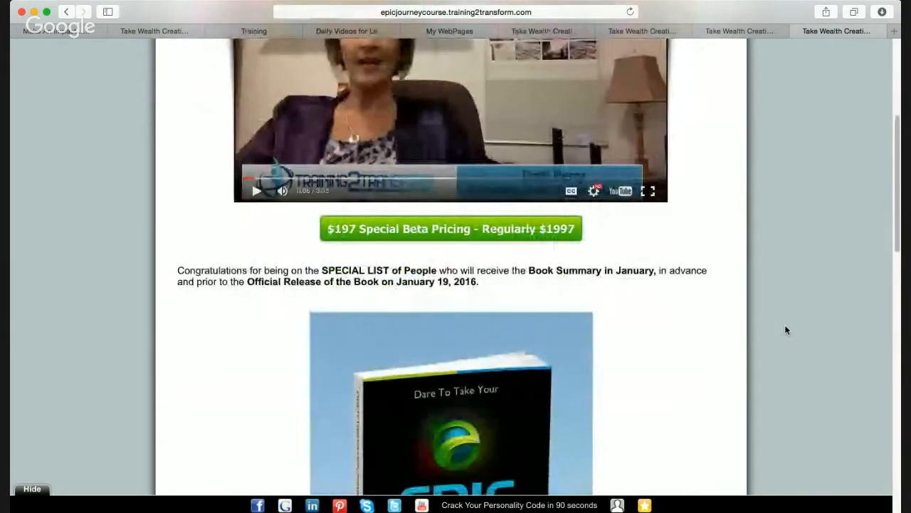
scroll(787, 329, down, 2)
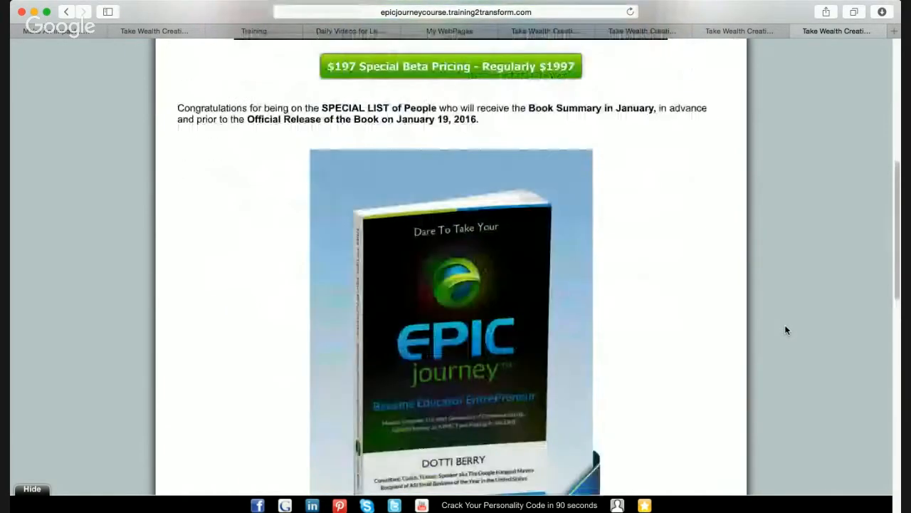
scroll(786, 329, up, 5)
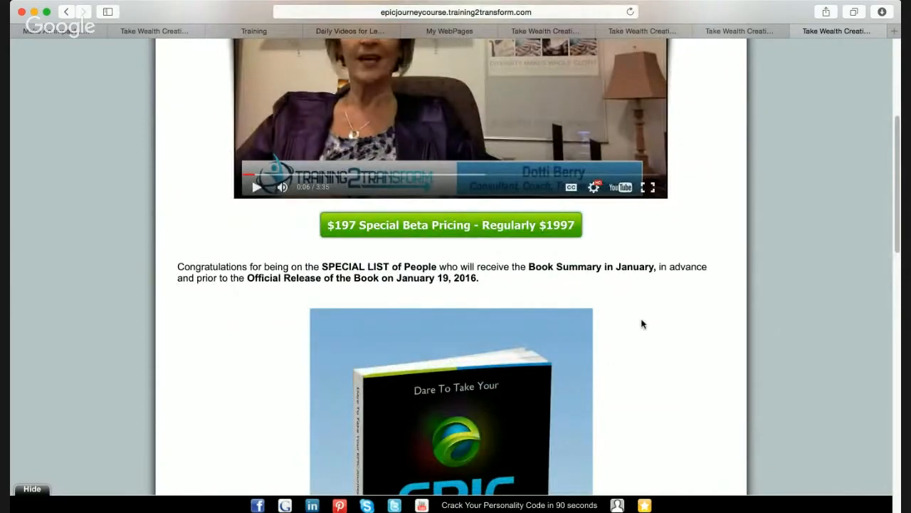
scroll(641, 324, down, 5)
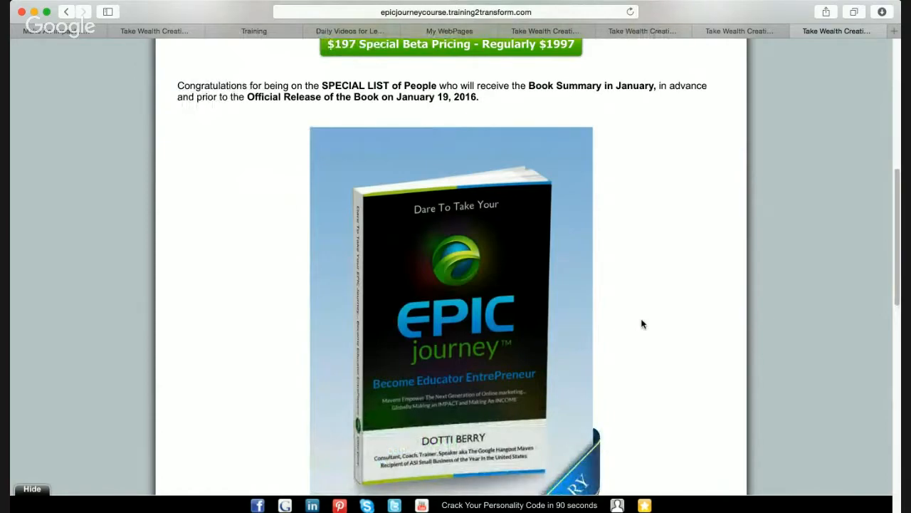
scroll(642, 324, up, 12)
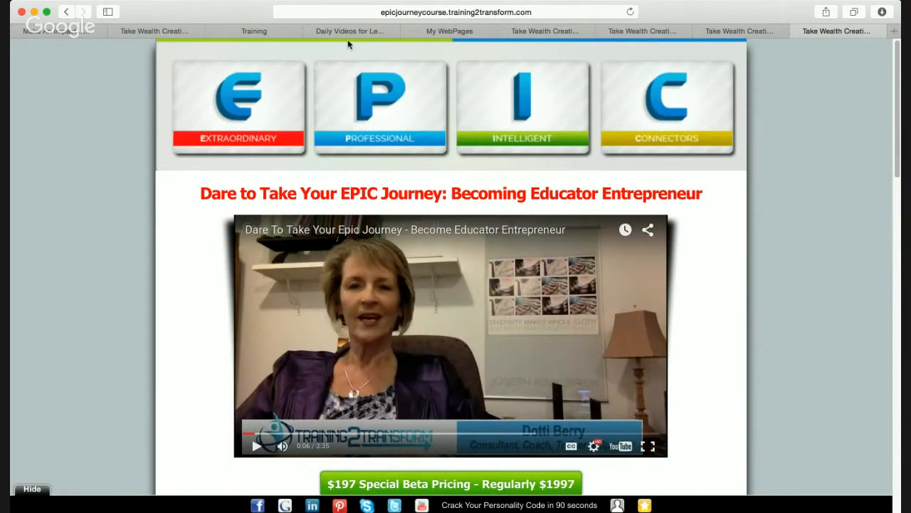
click(429, 33)
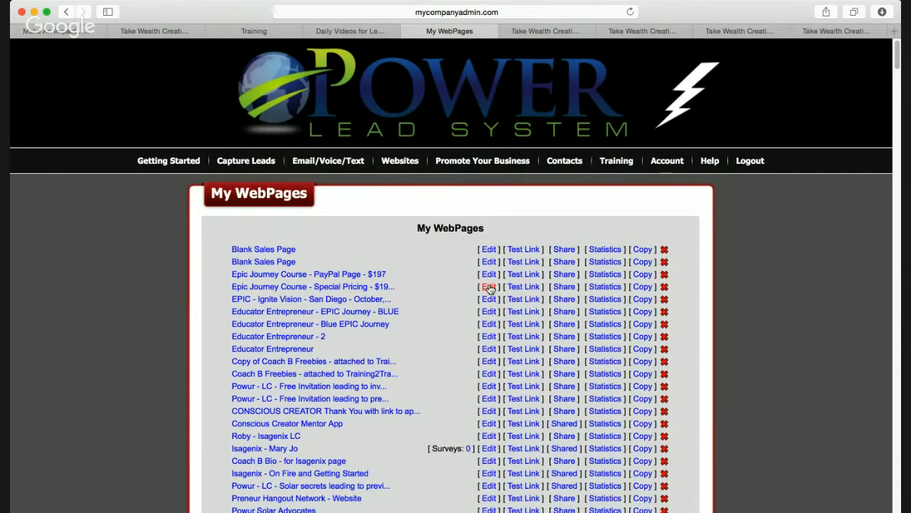
click(488, 288)
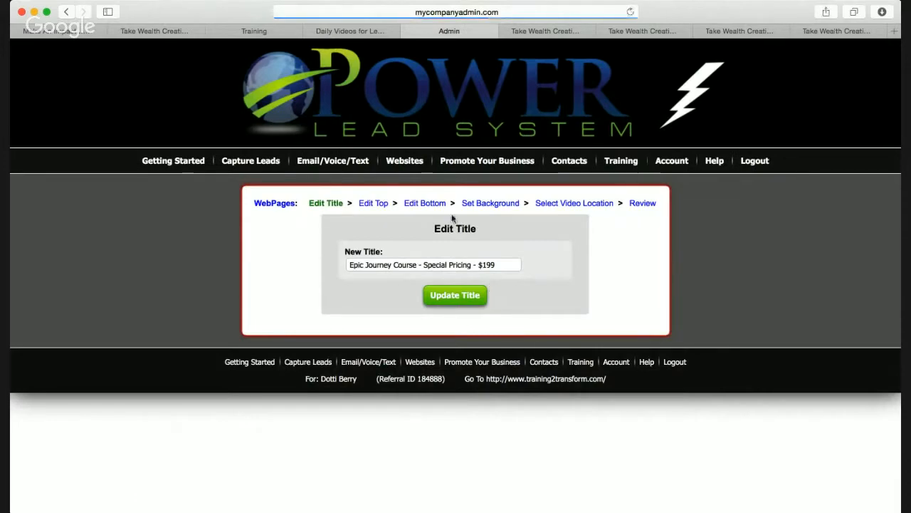
click(513, 264)
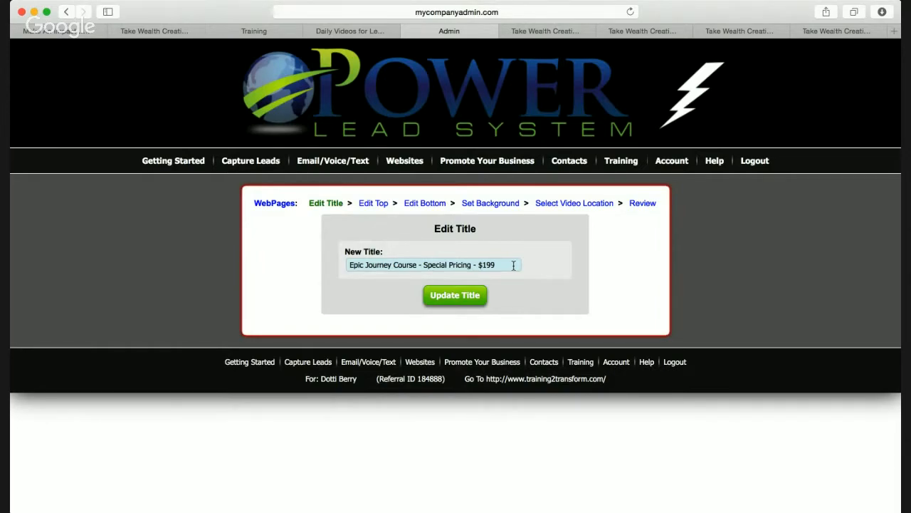
mouse_move(419, 165)
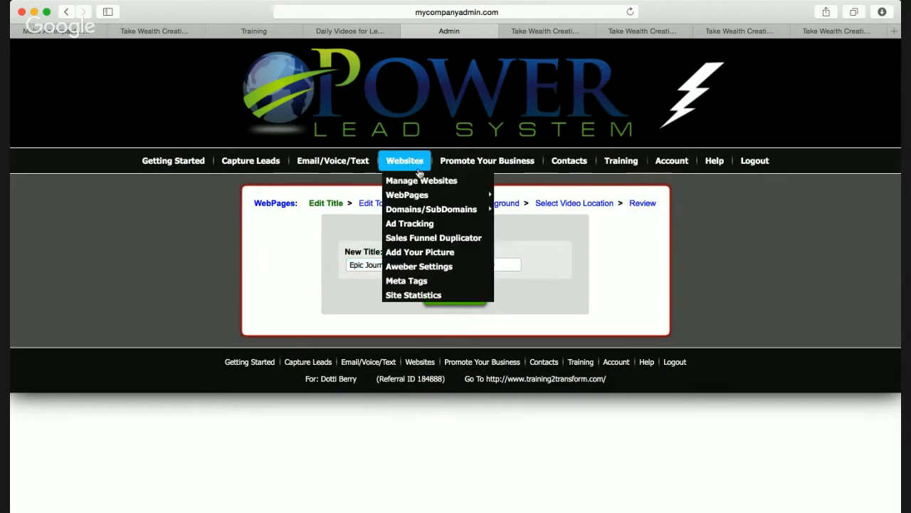
Start a new web page from a custom template without an opt-in form, picking Content Appears On Timed Delay
mouse_move(425, 195)
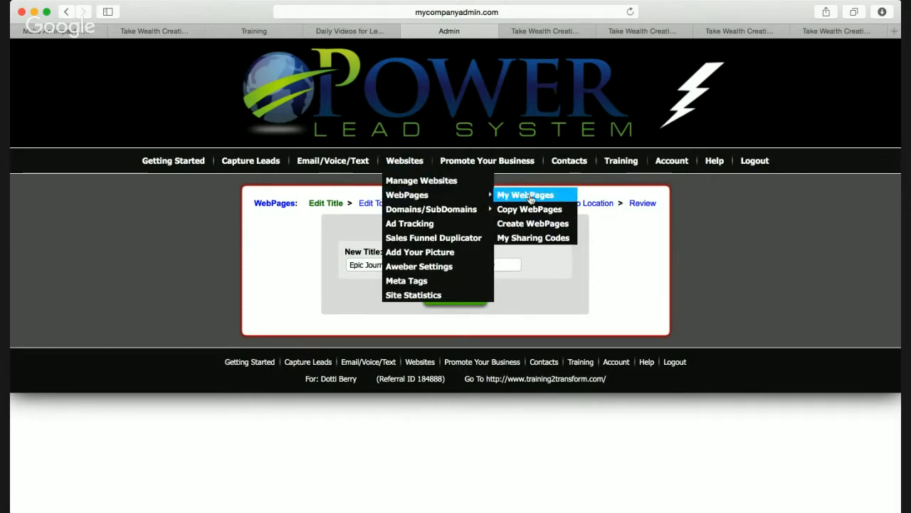
click(533, 225)
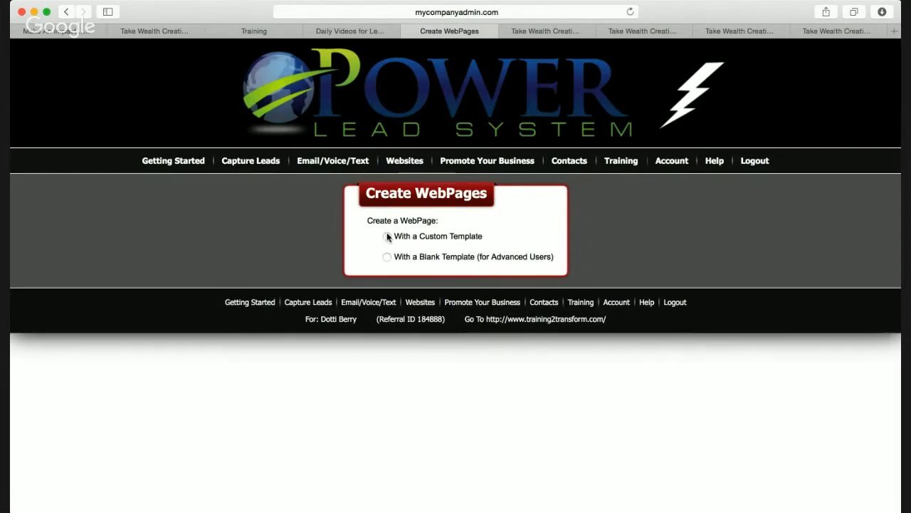
click(386, 235)
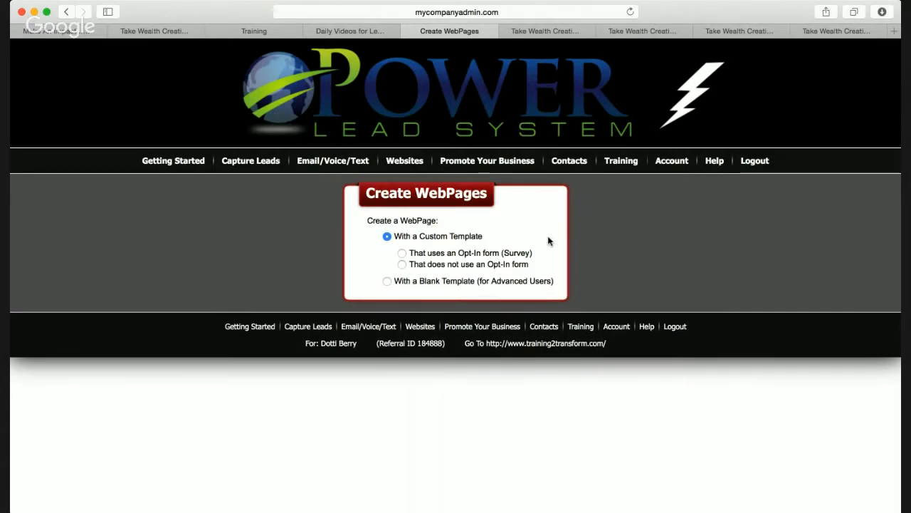
click(401, 265)
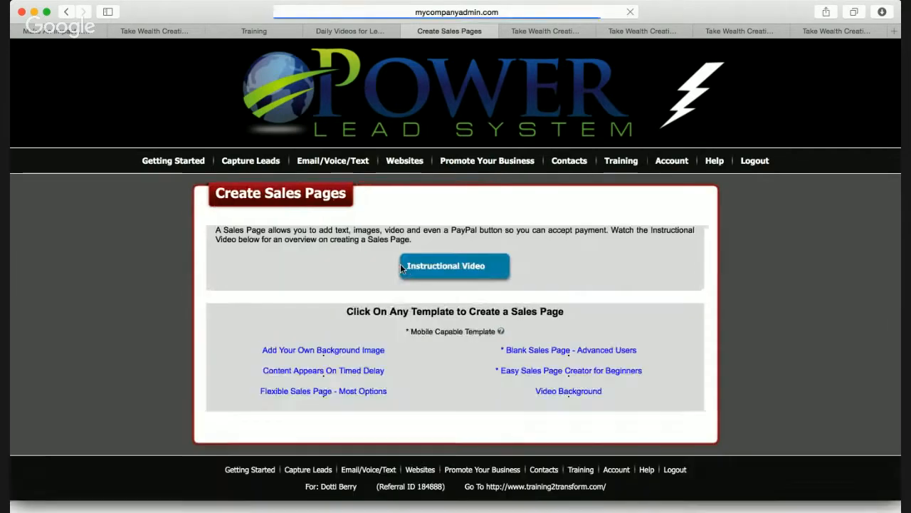
scroll(669, 316, down, 5)
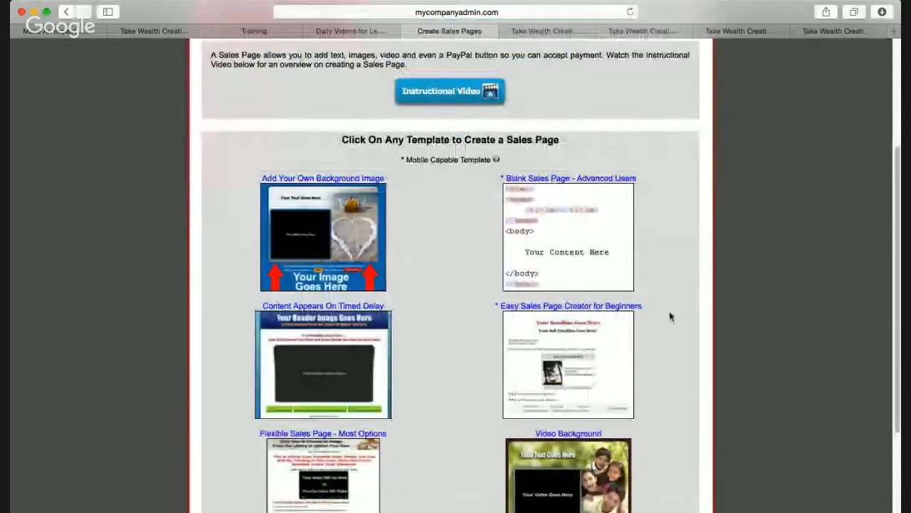
click(598, 277)
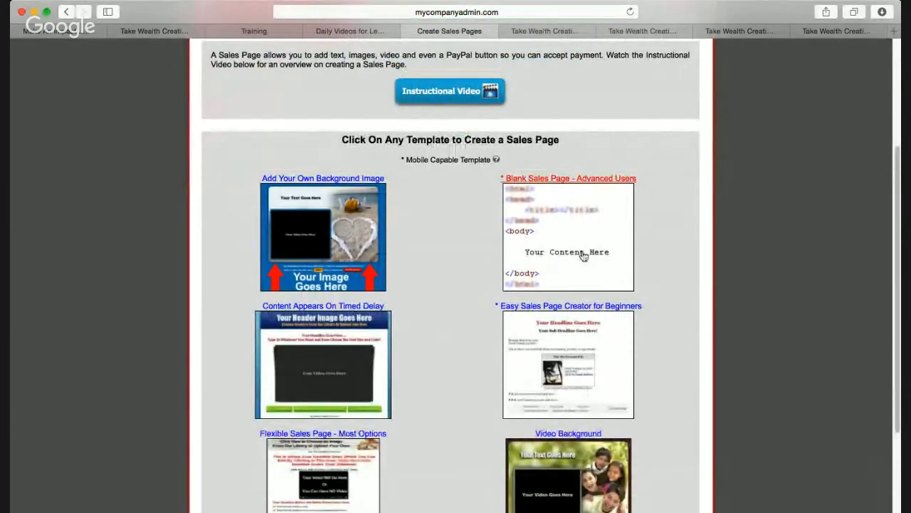
scroll(582, 255, down, 3)
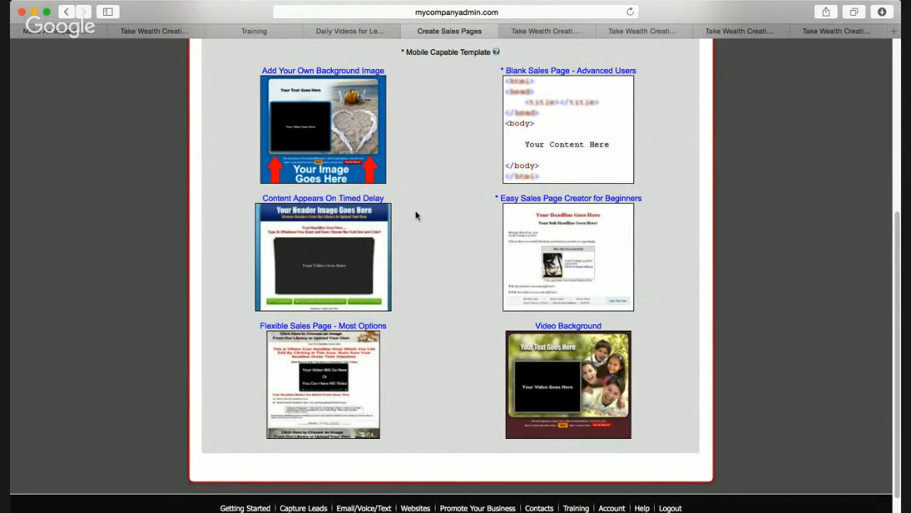
click(332, 252)
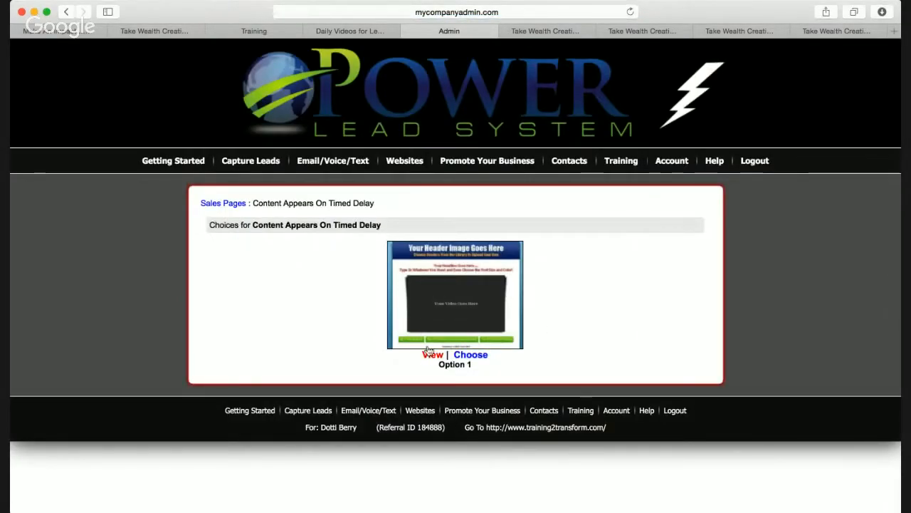
Choose Option 1 and keep the prefilled title 'Appearing Content Sales Page'
click(472, 354)
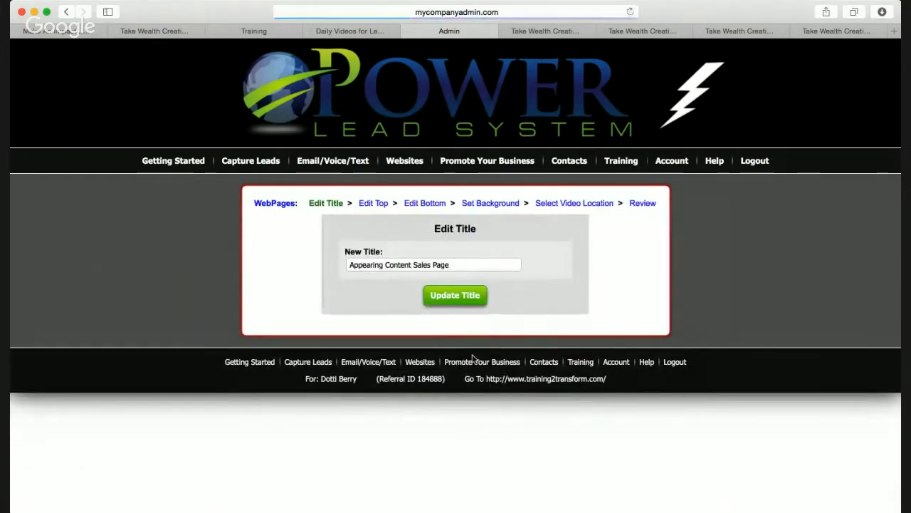
click(462, 265)
key(super+a)
click(462, 258)
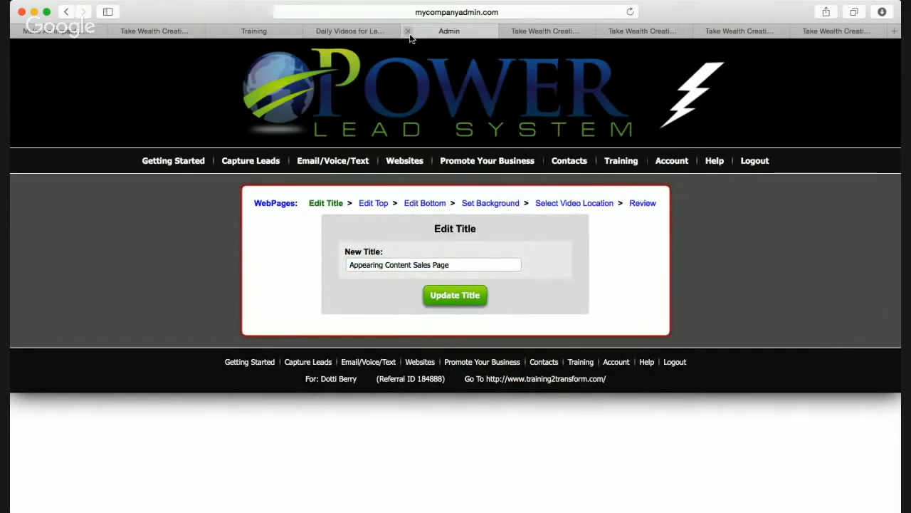
mouse_move(420, 162)
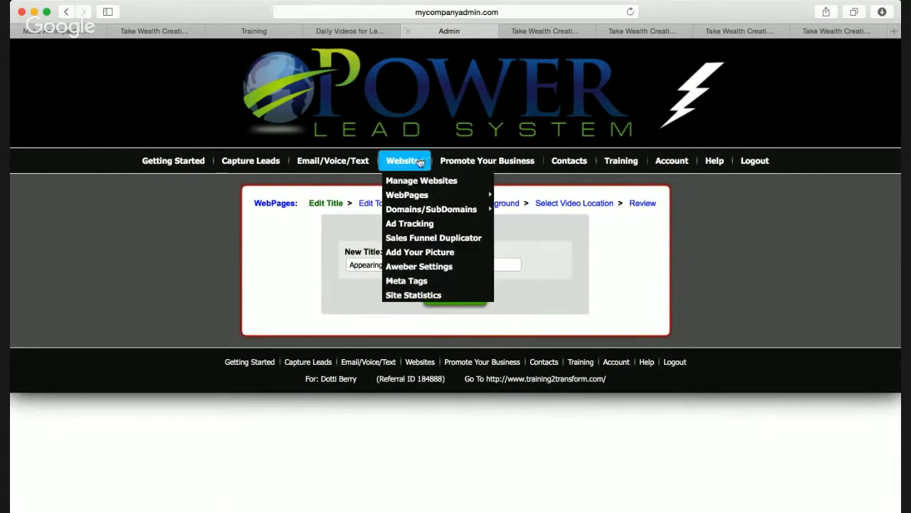
From My WebPages, edit the Epic Journey Course - Special Pricing - $199 page
click(419, 197)
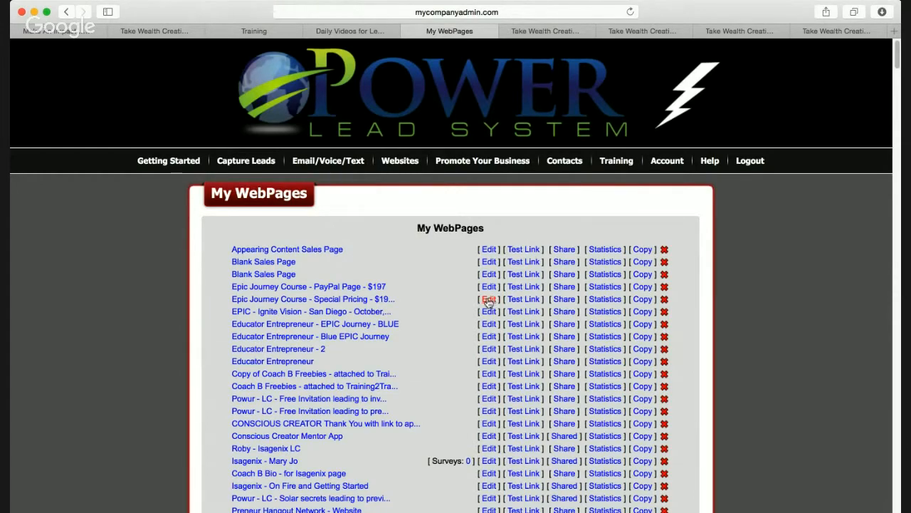
click(490, 300)
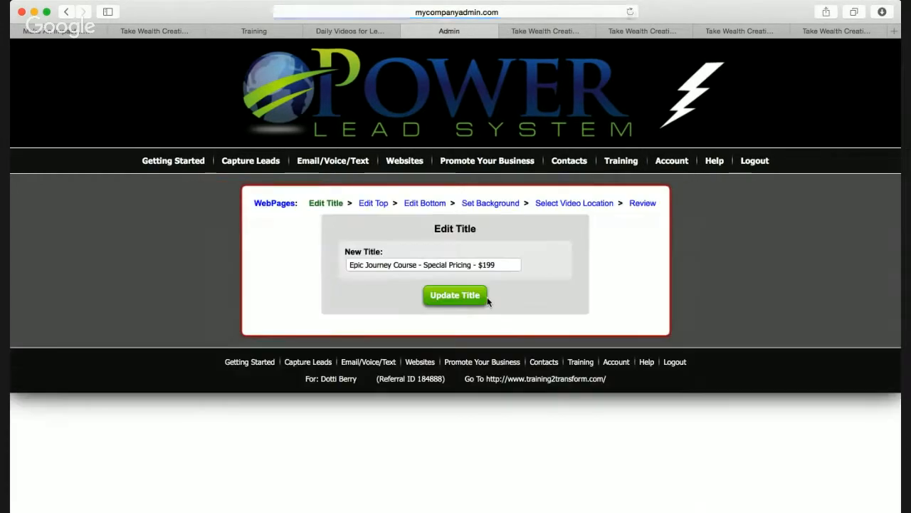
Review the EPIC header in the top-section editor, then continue to the below-video content editor
click(381, 205)
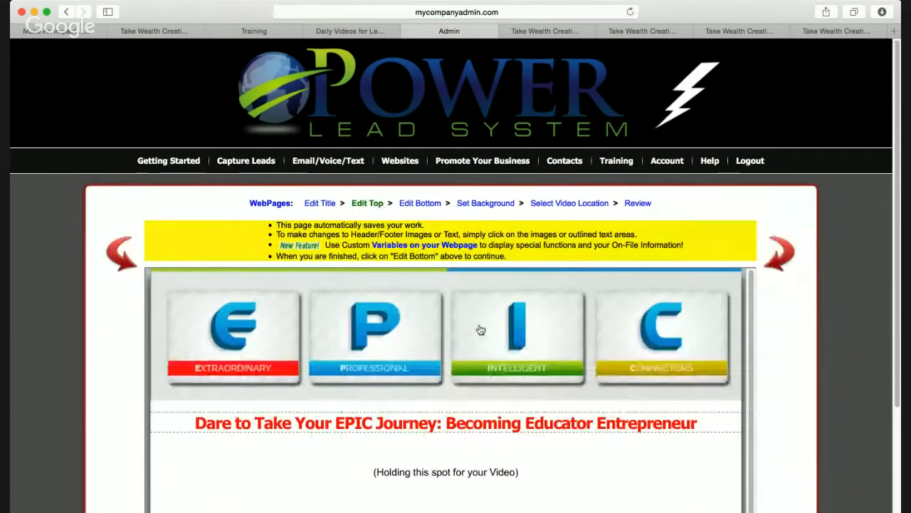
scroll(479, 329, down, 1)
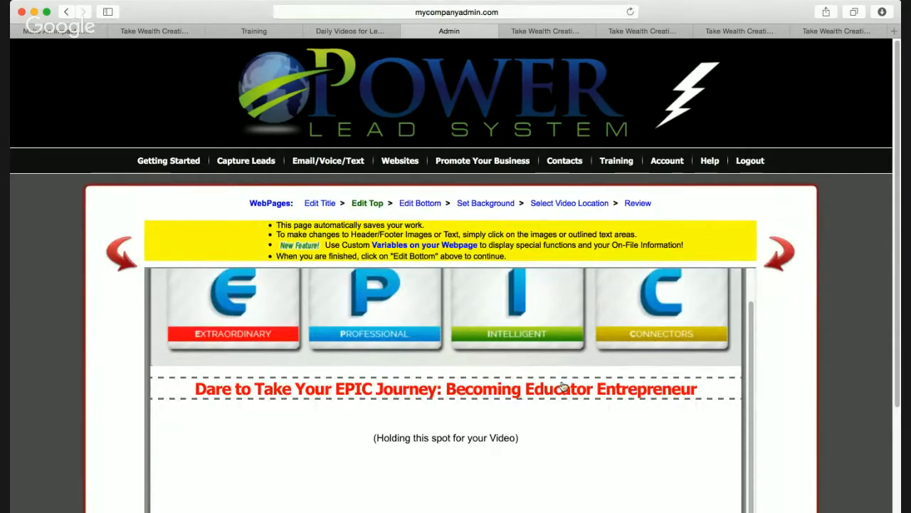
scroll(565, 386, down, 3)
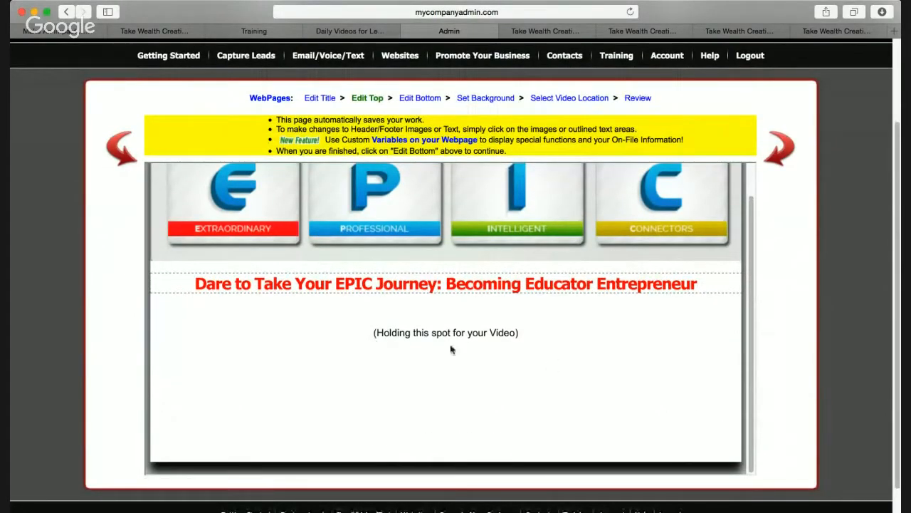
scroll(459, 362, up, 2)
scroll(460, 362, down, 2)
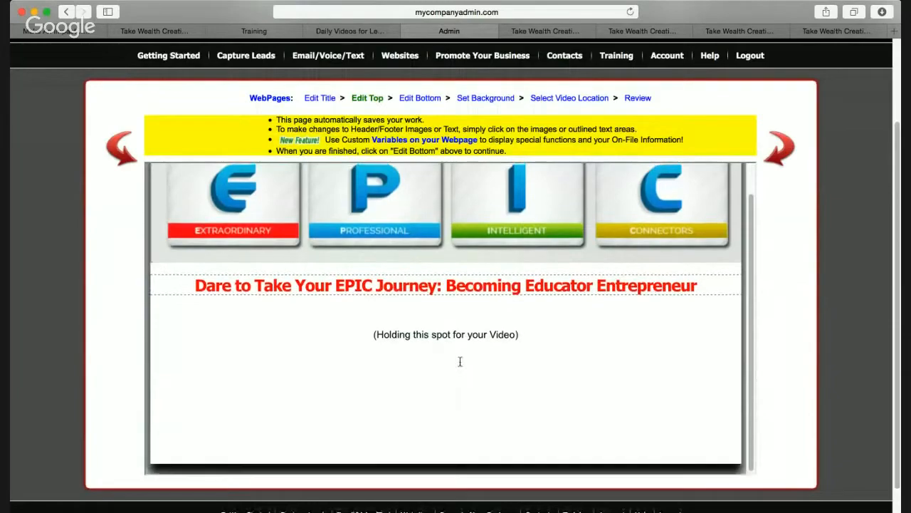
scroll(460, 365, up, 2)
click(415, 100)
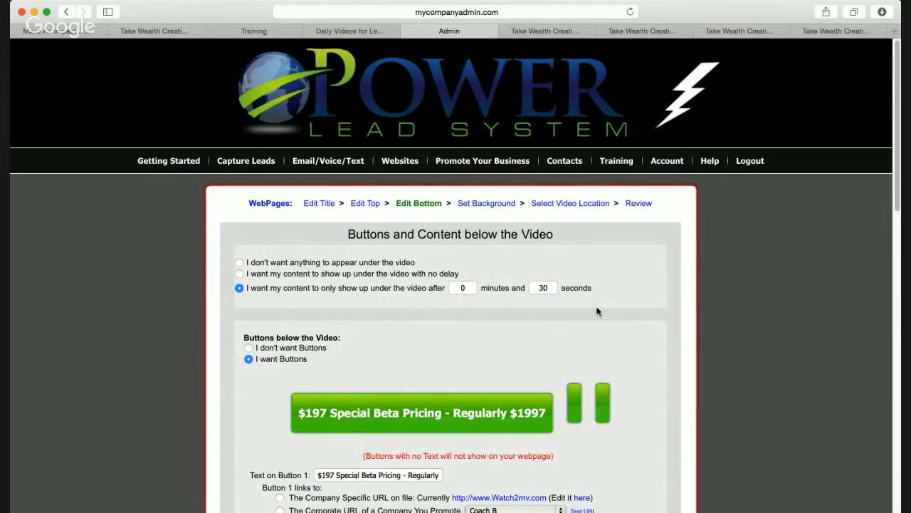
scroll(596, 311, down, 3)
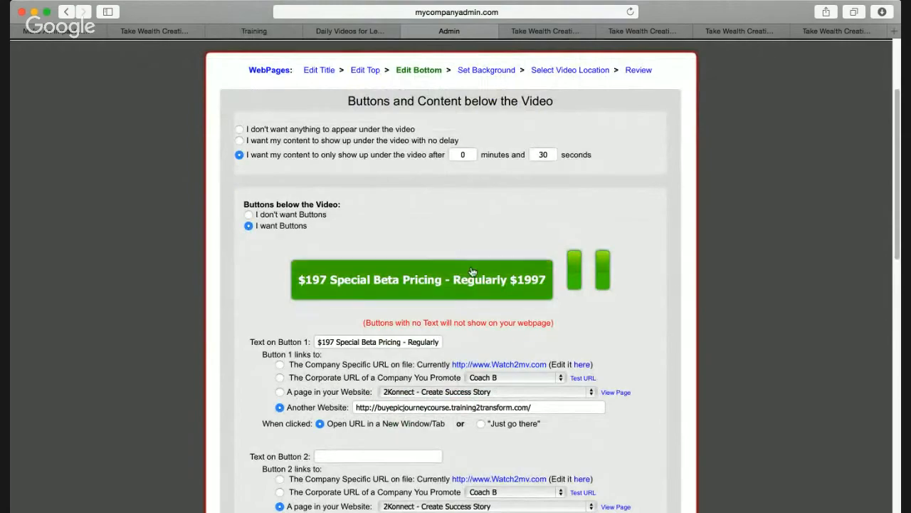
scroll(489, 256, down, 3)
scroll(489, 256, down, 1)
click(403, 226)
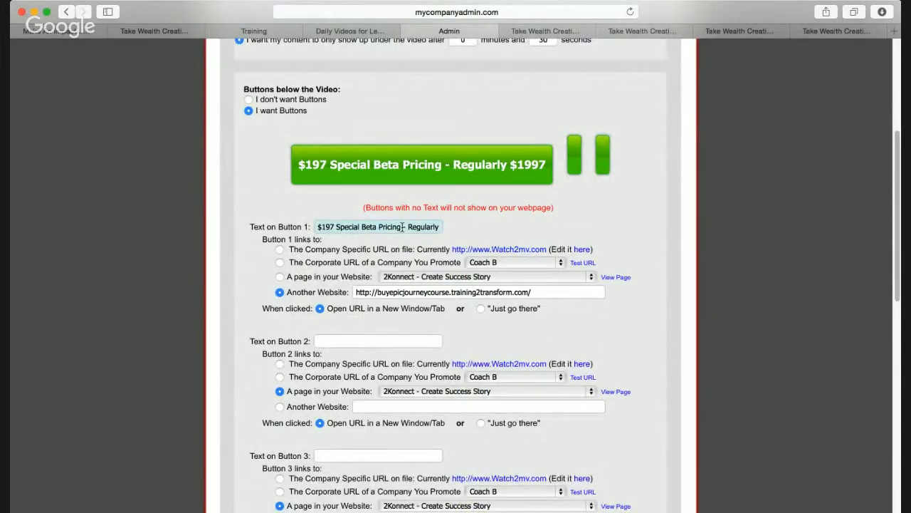
click(611, 315)
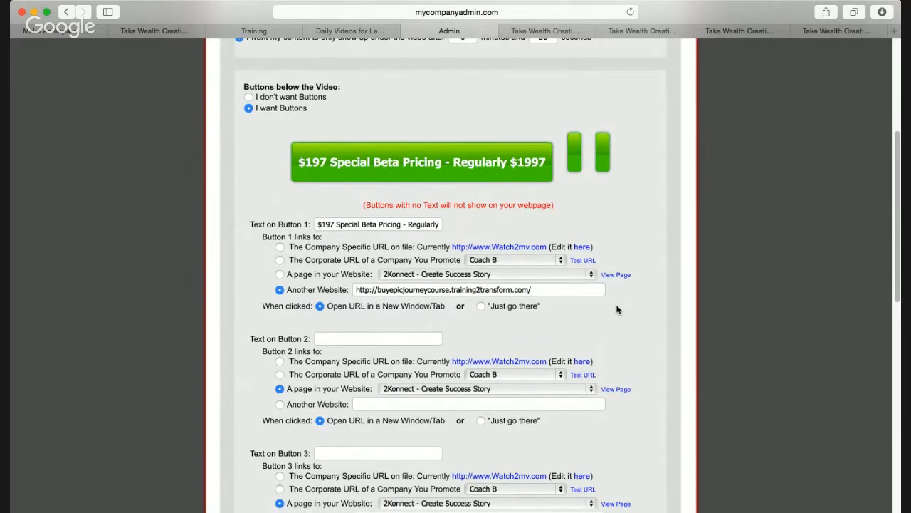
Look through the 'Content at the bottom' editor and save it to advance to Set Background
scroll(617, 309, down, 2)
scroll(649, 286, down, 5)
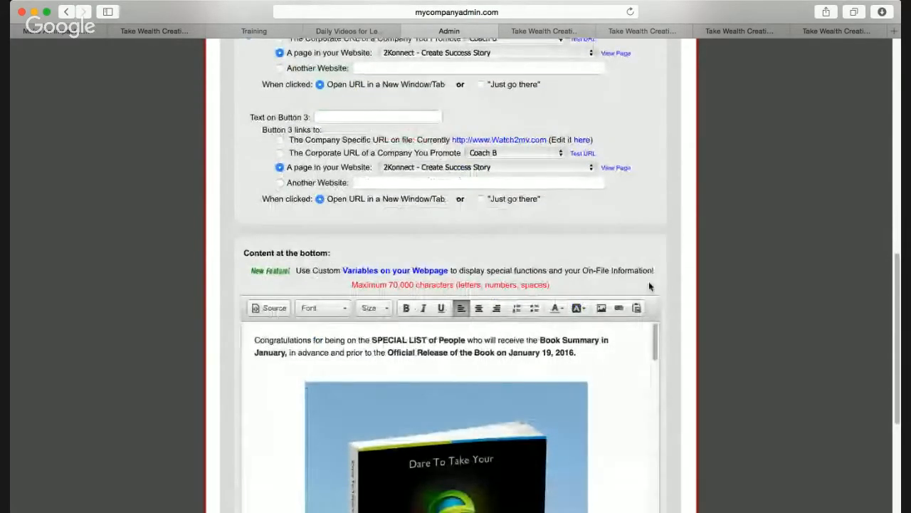
scroll(637, 350, down, 1)
scroll(638, 351, down, 3)
scroll(638, 351, up, 3)
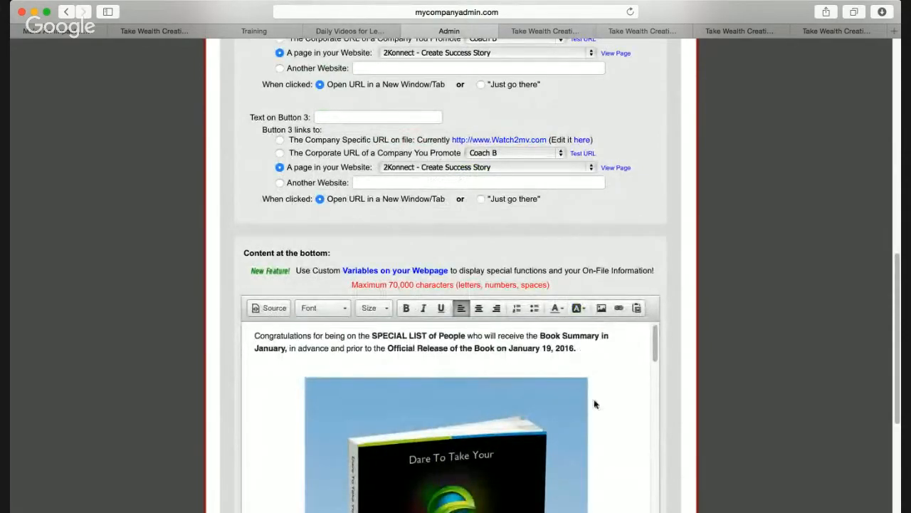
scroll(593, 406, down, 3)
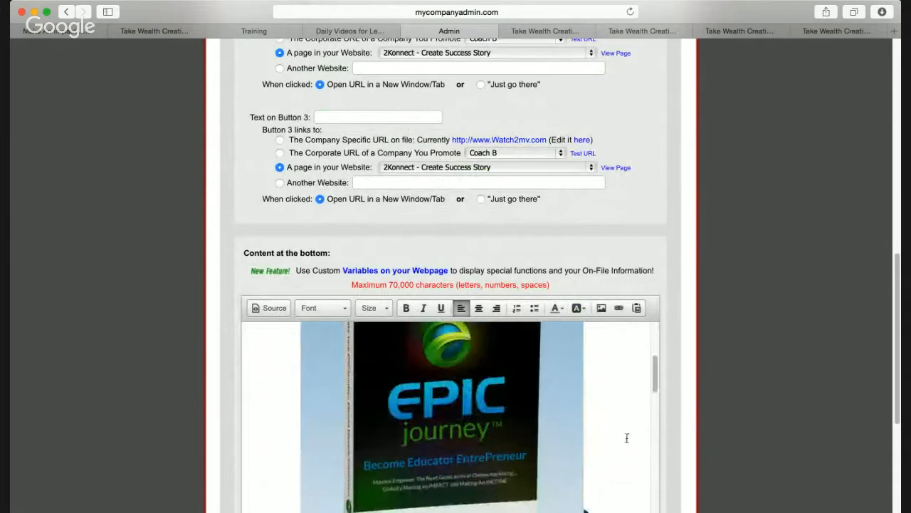
scroll(627, 438, up, 3)
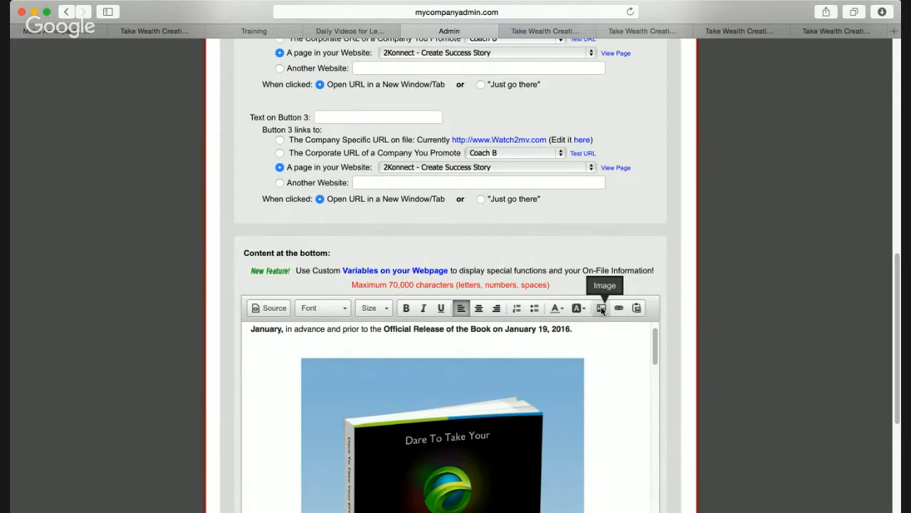
scroll(589, 413, down, 5)
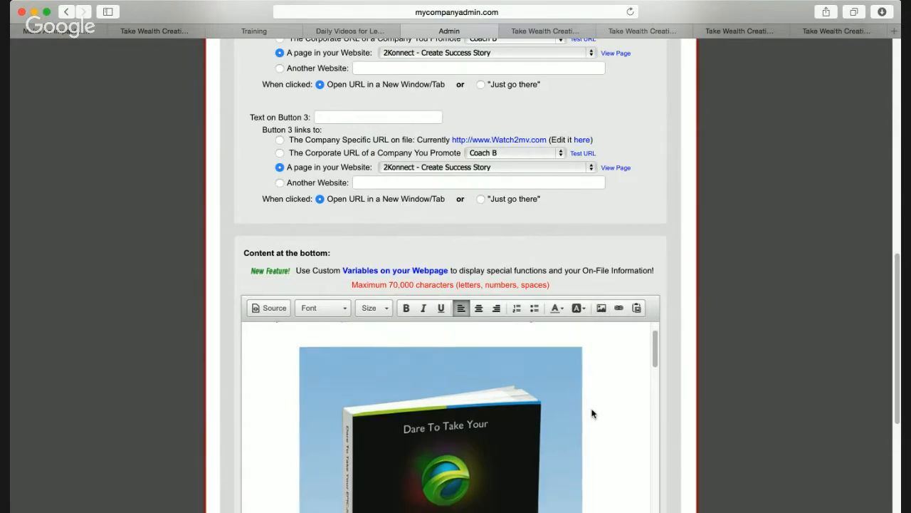
scroll(592, 413, down, 5)
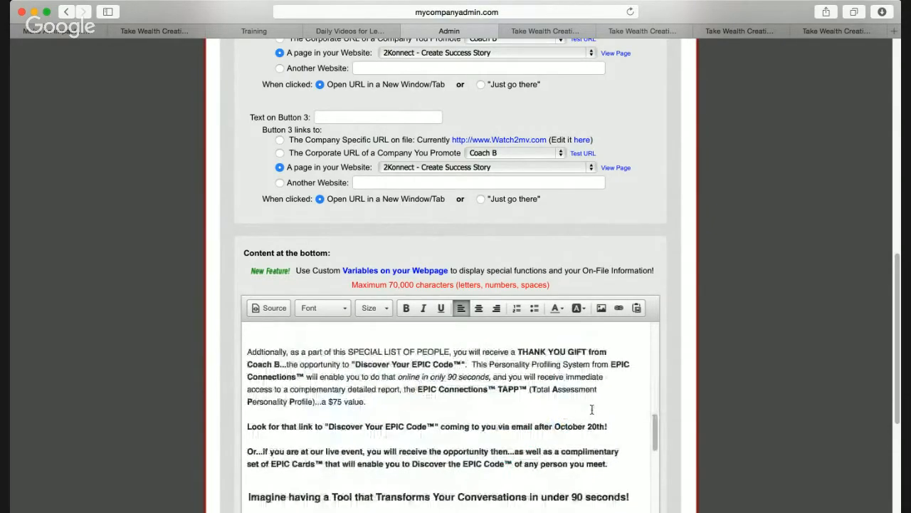
scroll(523, 371, down, 10)
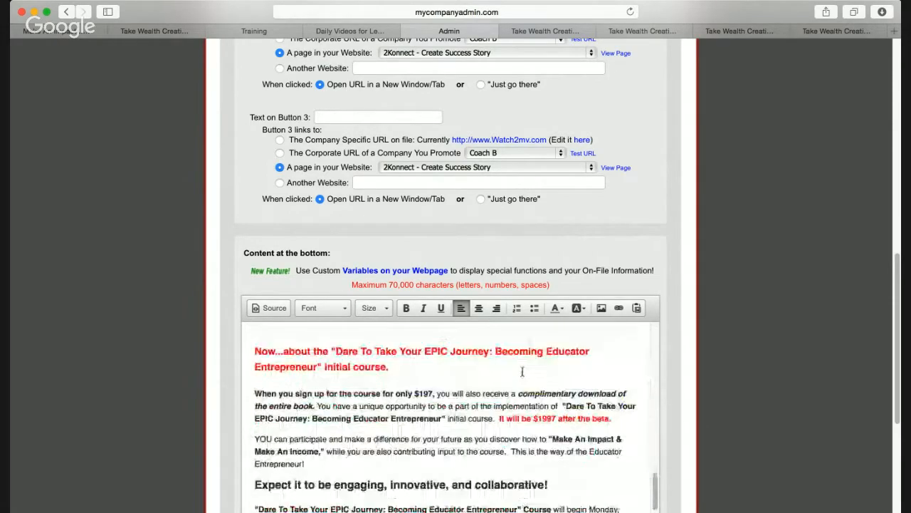
scroll(524, 370, down, 5)
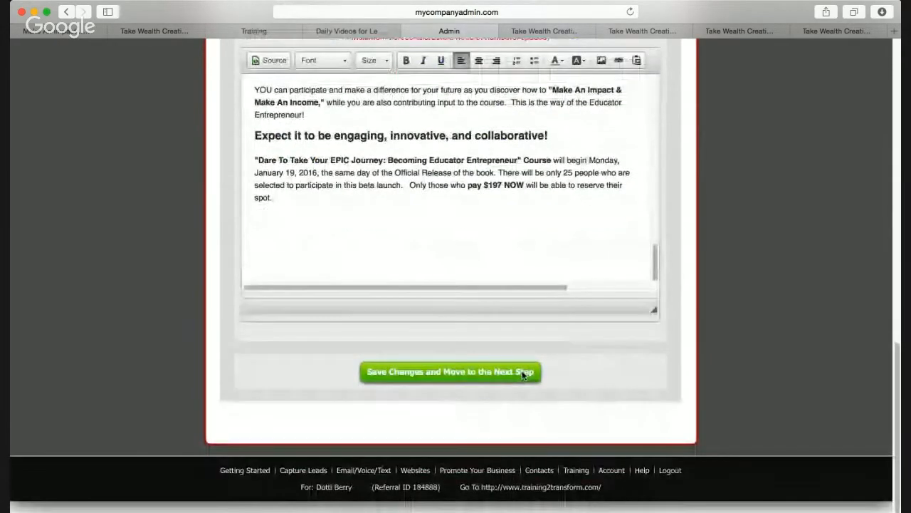
click(484, 373)
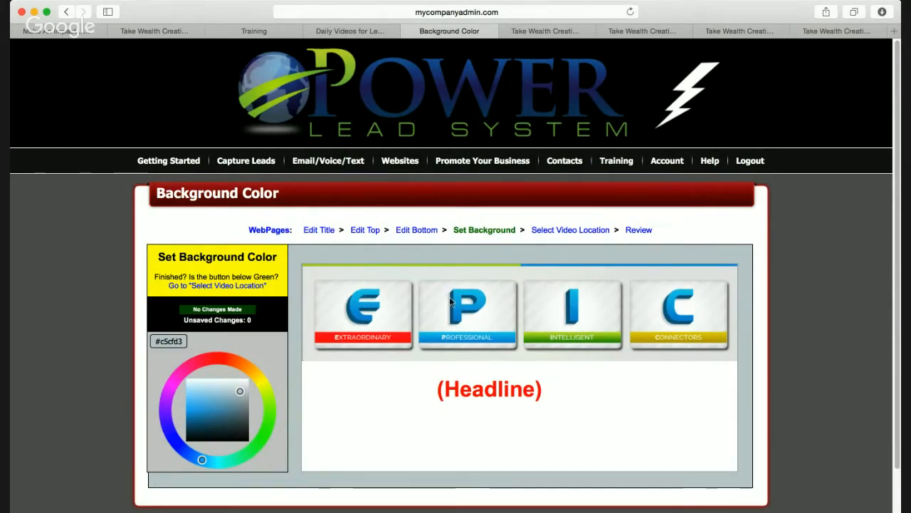
click(575, 231)
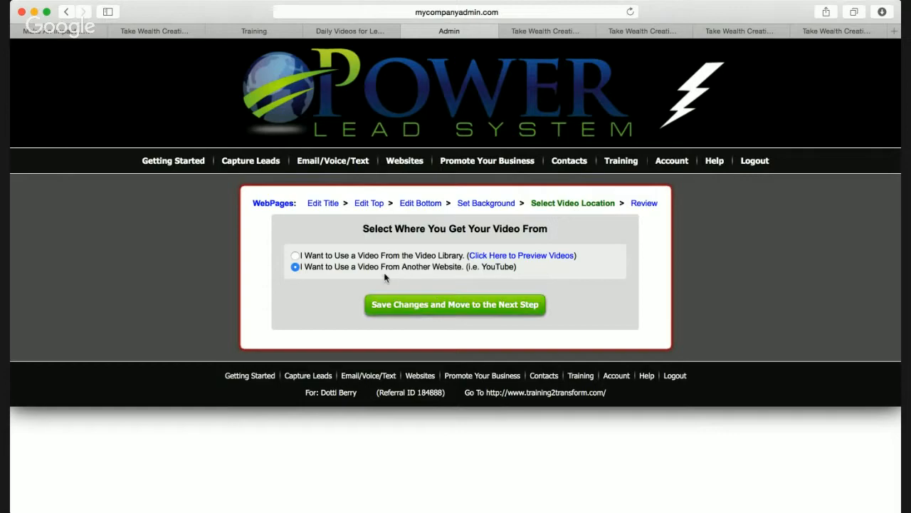
click(430, 306)
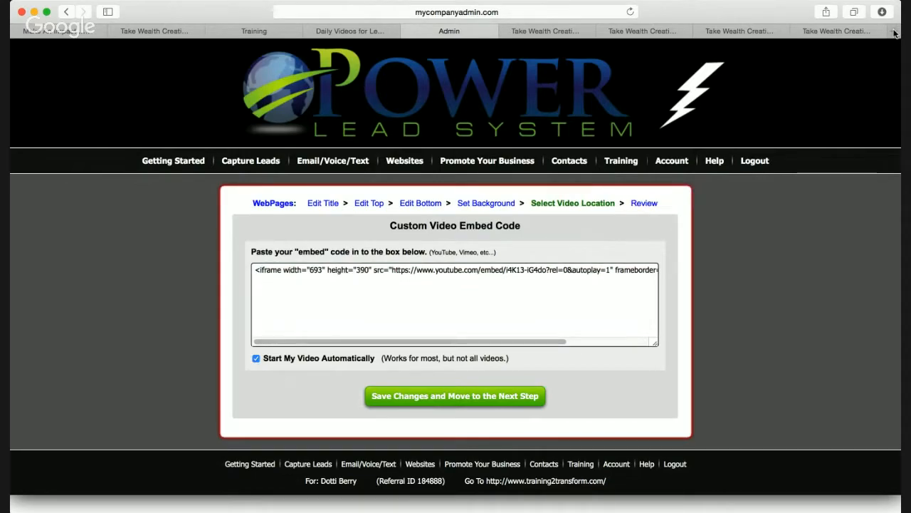
click(895, 33)
text(www.)
text(youtube.com)
key(Return)
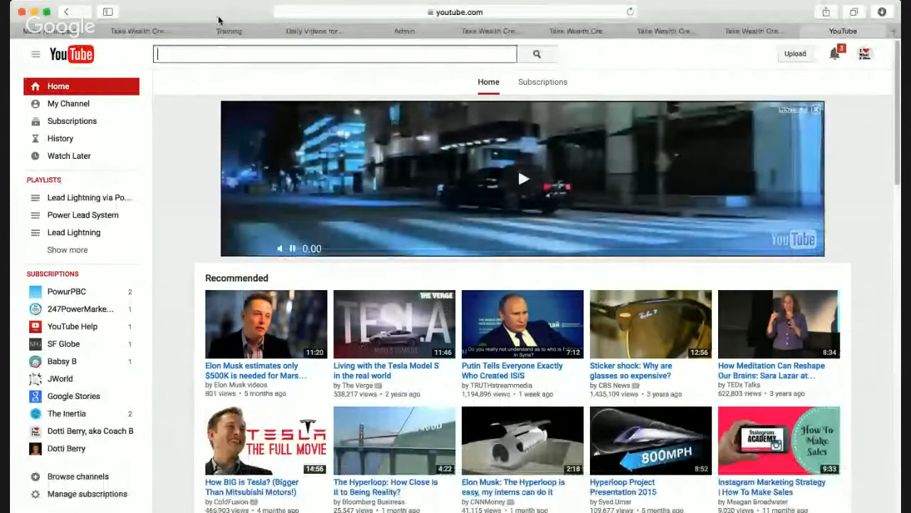
Open the Dare To Take Your Epic Journey video from your YouTube channel and pause it
click(91, 104)
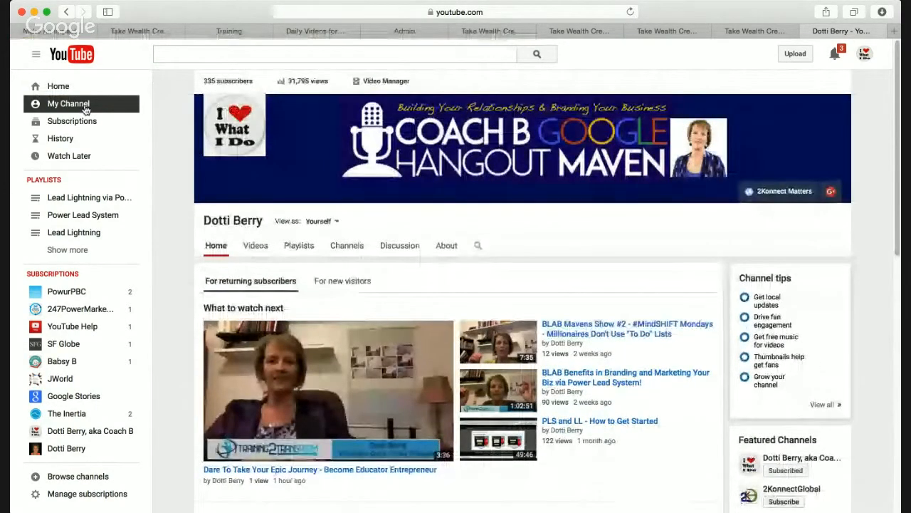
scroll(360, 389, down, 2)
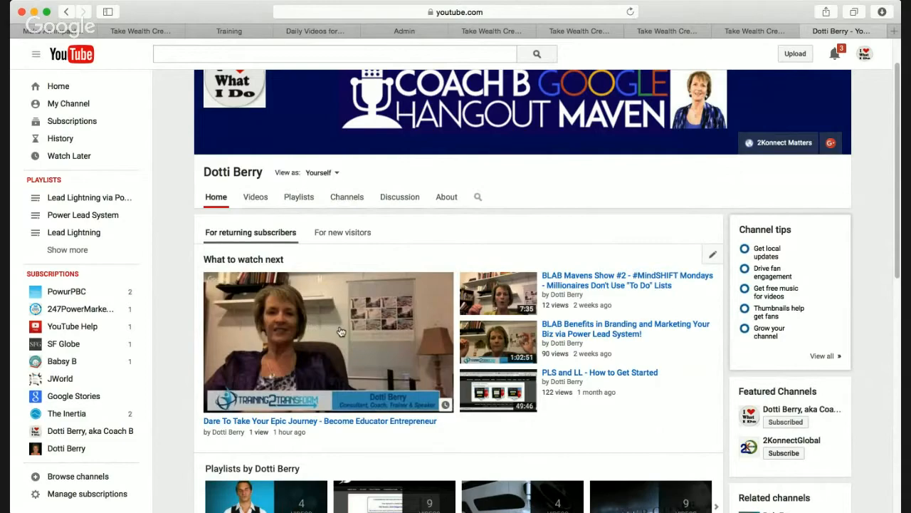
click(329, 420)
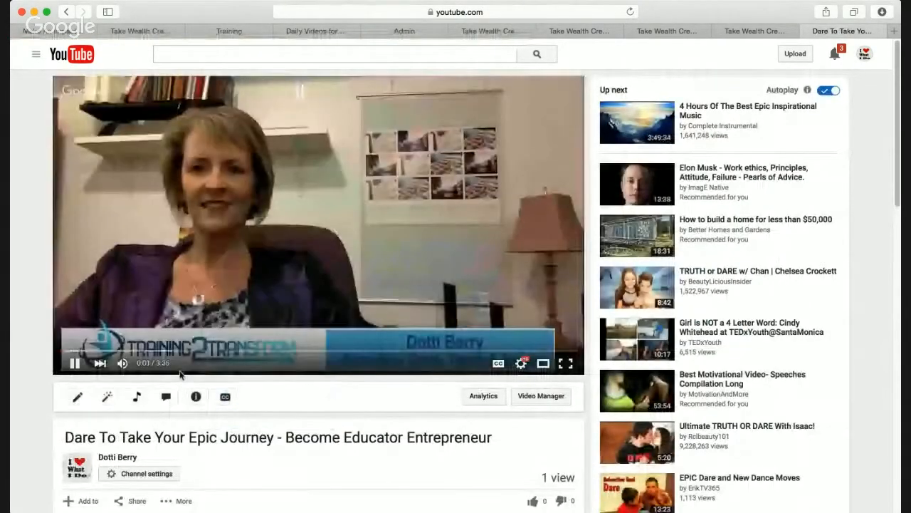
click(74, 363)
Copy the video's iframe embed code from Share > Embed and return to the admin tab
scroll(310, 420, down, 3)
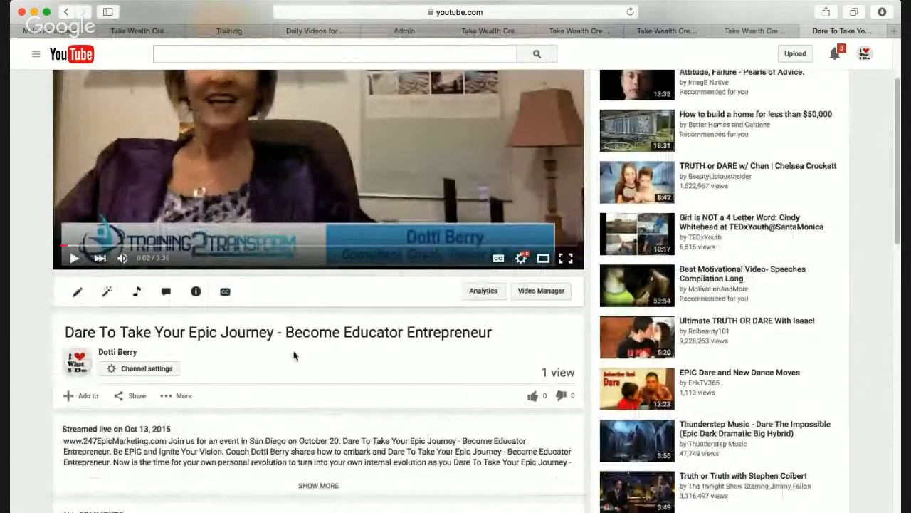
scroll(295, 356, down, 2)
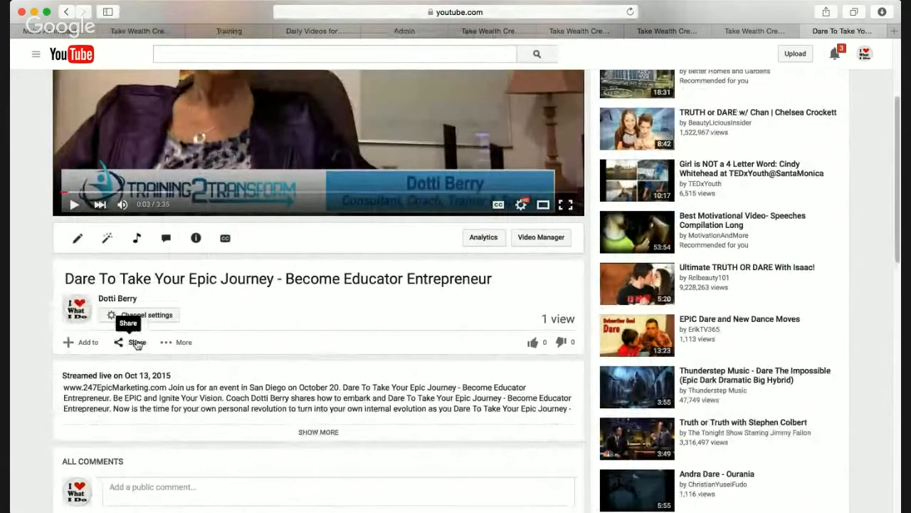
click(136, 343)
scroll(299, 354, down, 2)
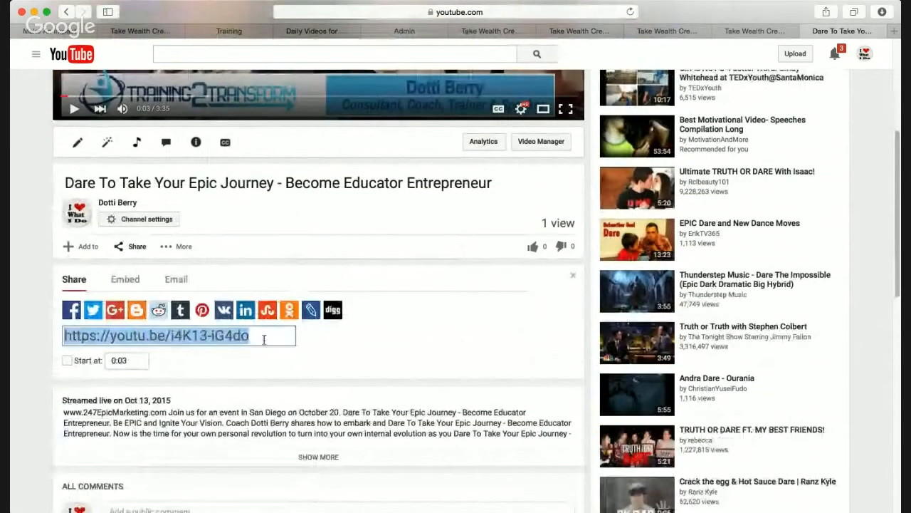
click(133, 285)
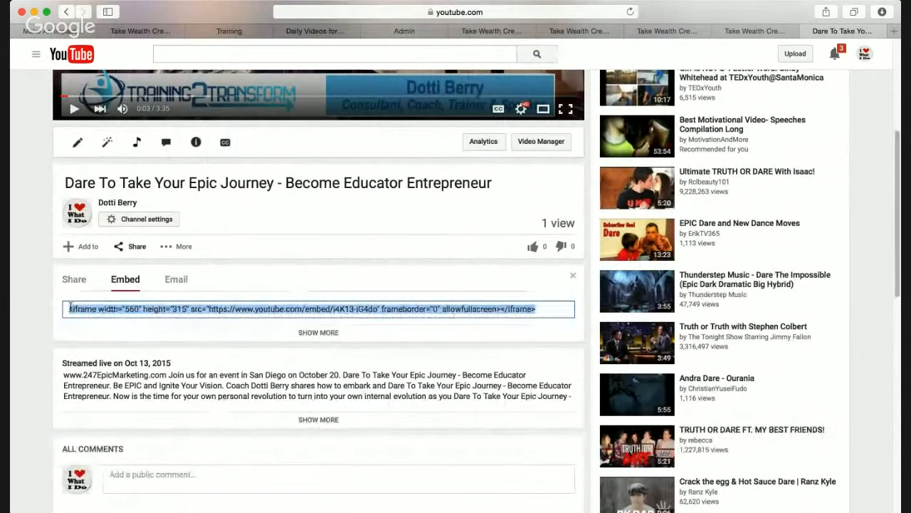
click(404, 30)
Paste the YouTube embed code, save, and open the live EPIC Journey page from Review
click(377, 311)
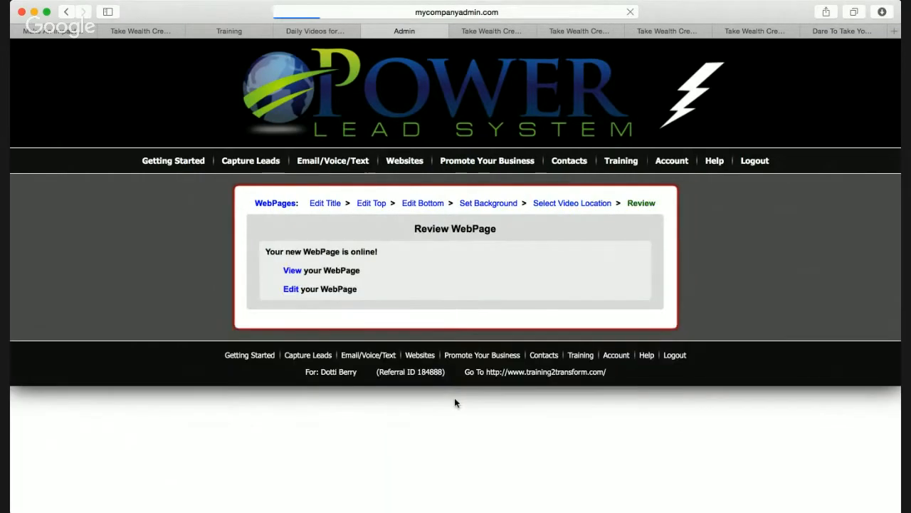
click(291, 272)
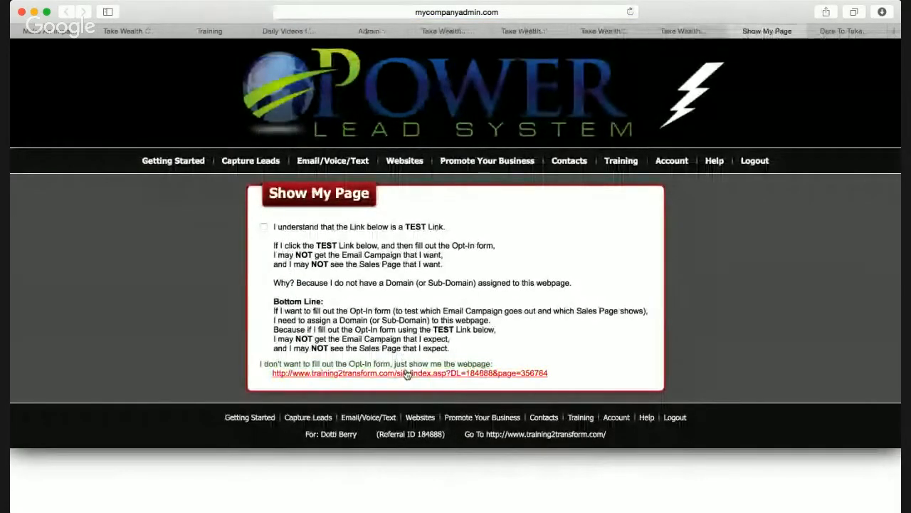
click(407, 372)
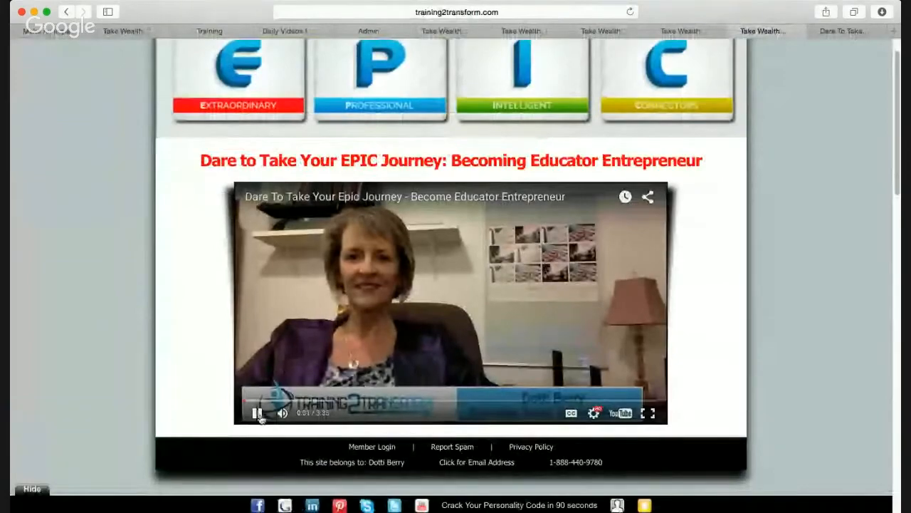
click(257, 413)
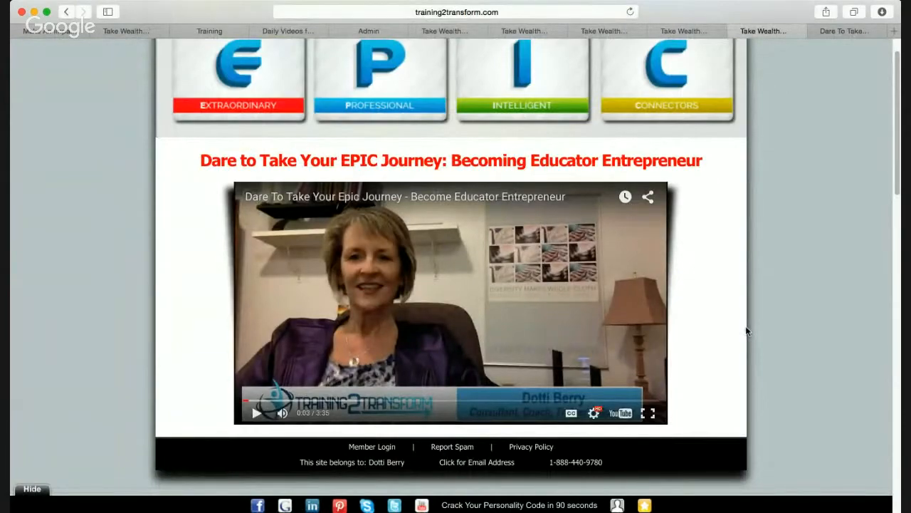
scroll(749, 330, down, 1)
scroll(750, 330, up, 2)
scroll(751, 330, down, 2)
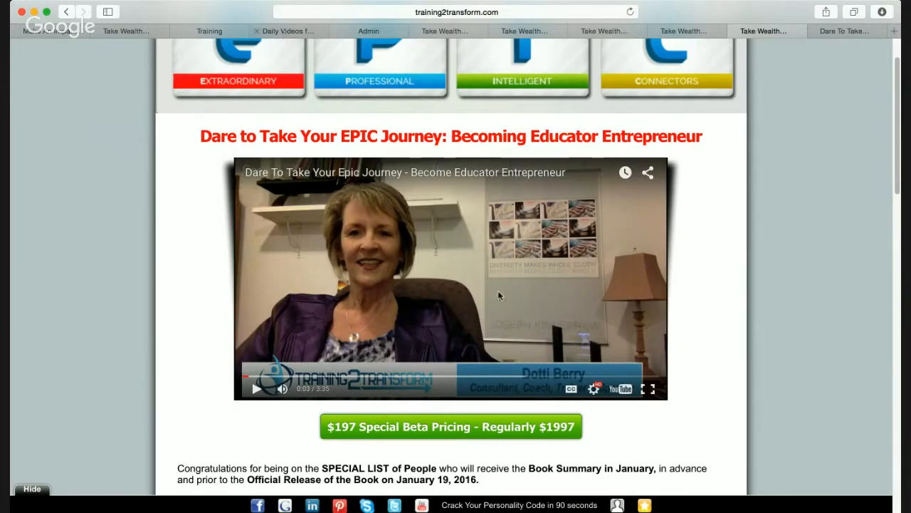
scroll(499, 294, down, 3)
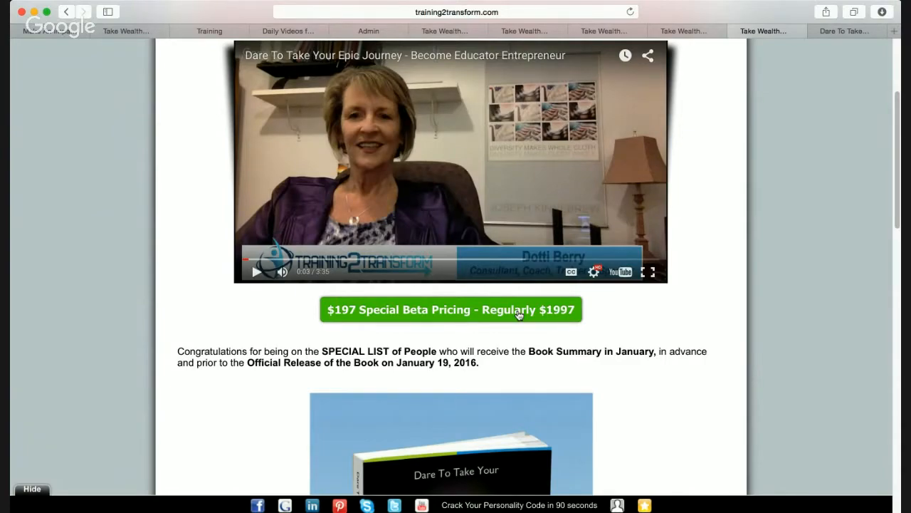
Open the $197 Special Beta Pricing purchase page and scroll through its PayPal Buy Now section
click(519, 315)
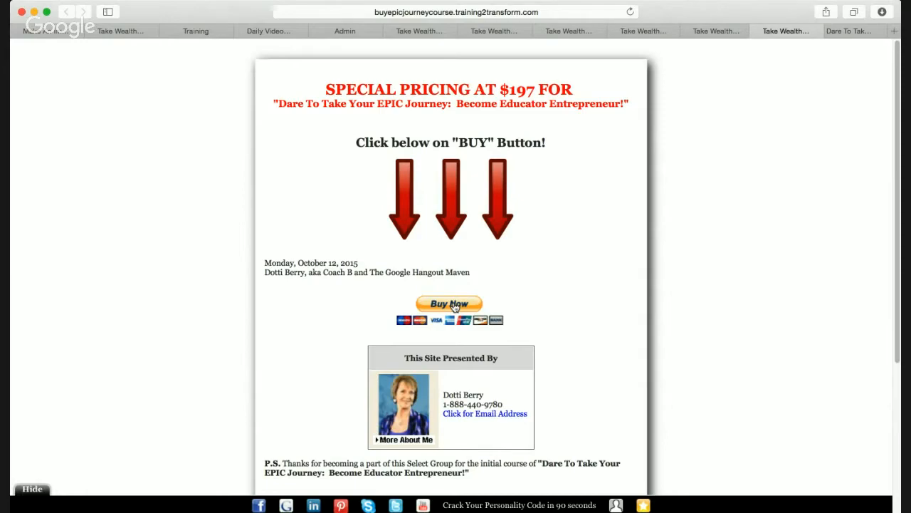
scroll(567, 339, down, 3)
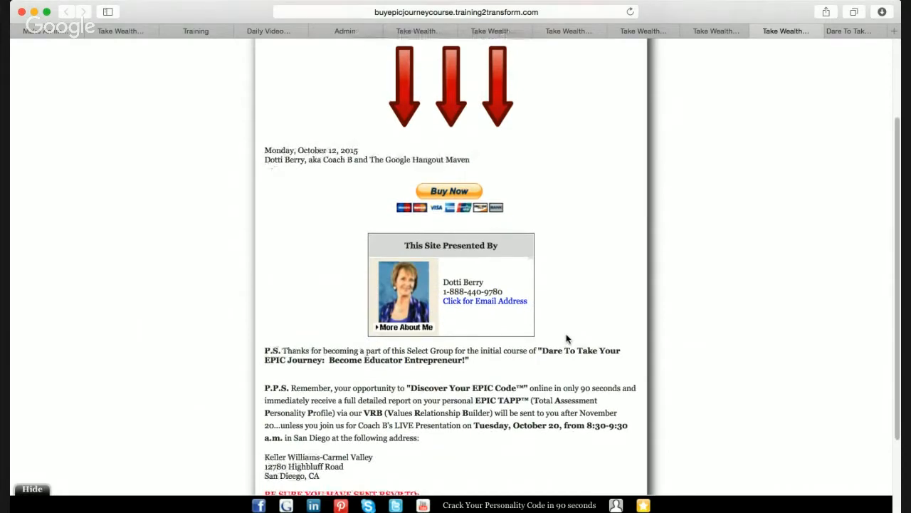
scroll(567, 339, up, 2)
scroll(567, 339, down, 4)
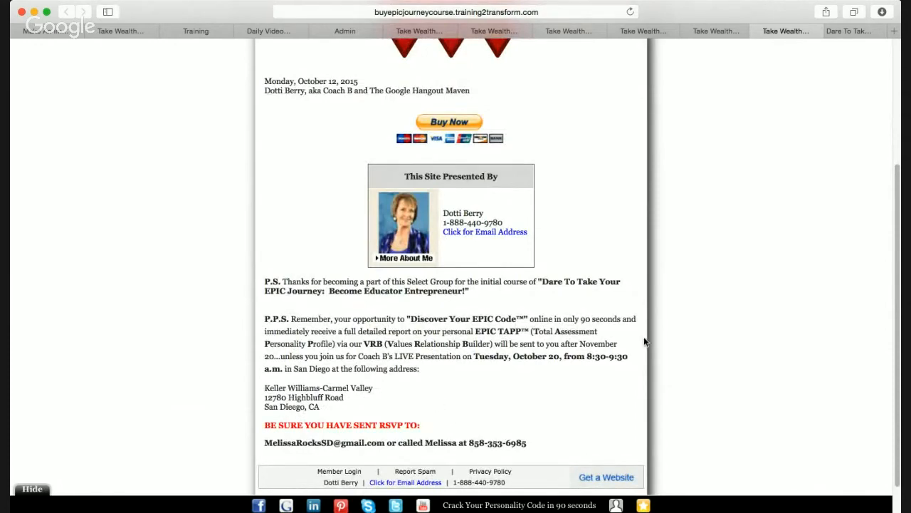
scroll(549, 367, down, 1)
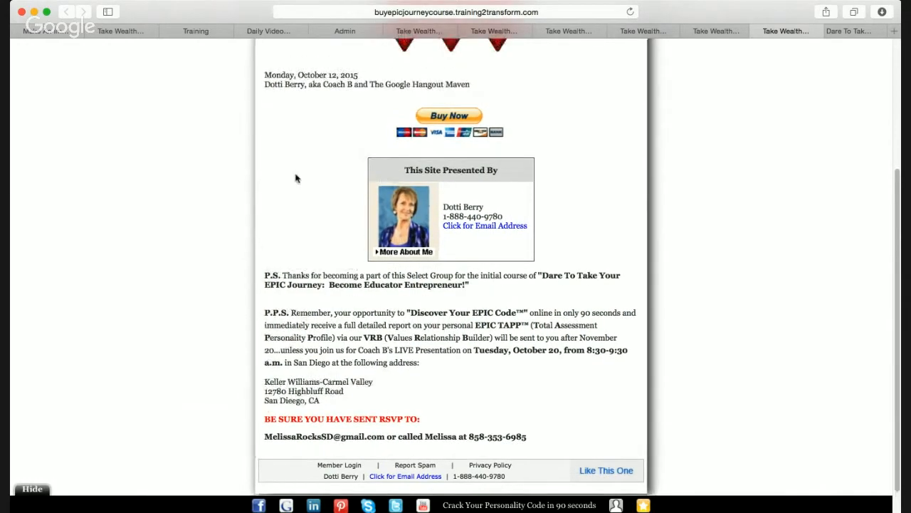
From Admin > Websites > WebPages, start editing the 'Epic Journey Course - PayPal Page - $197' webpage
click(346, 36)
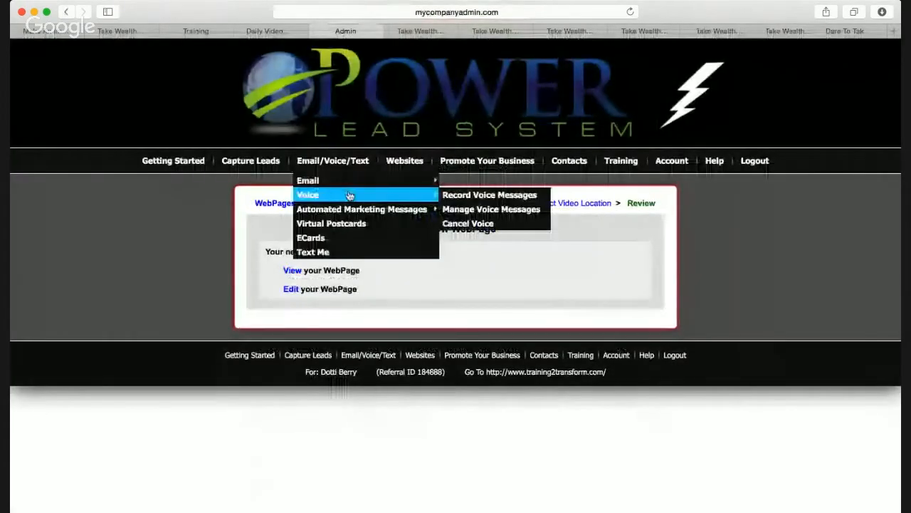
mouse_move(404, 162)
click(408, 195)
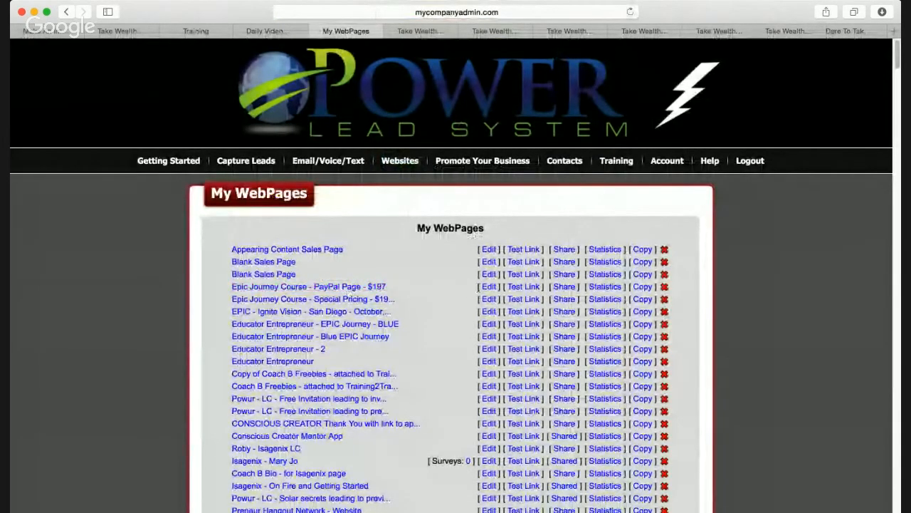
click(488, 286)
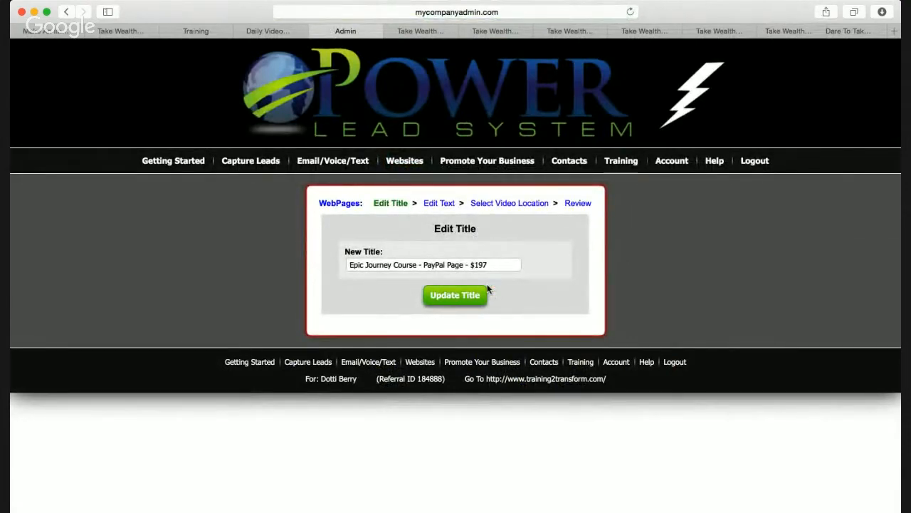
click(440, 205)
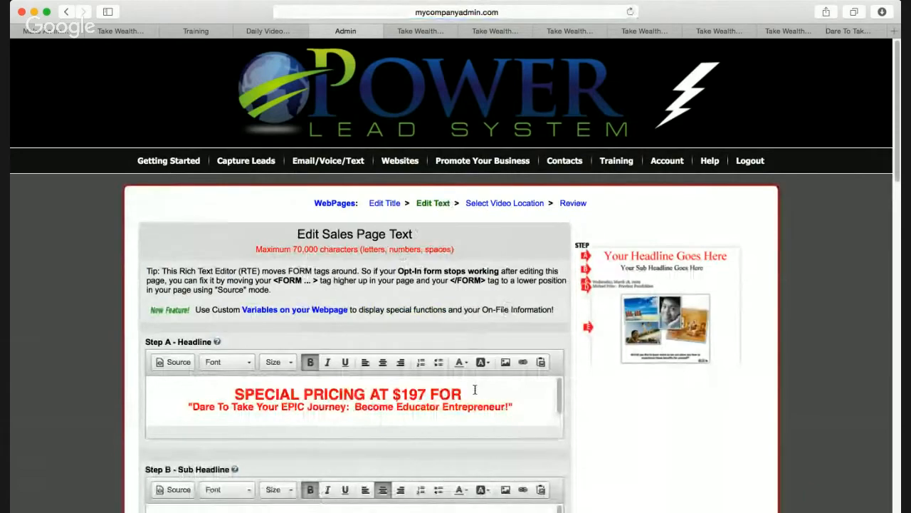
scroll(475, 388, down, 2)
scroll(720, 418, down, 5)
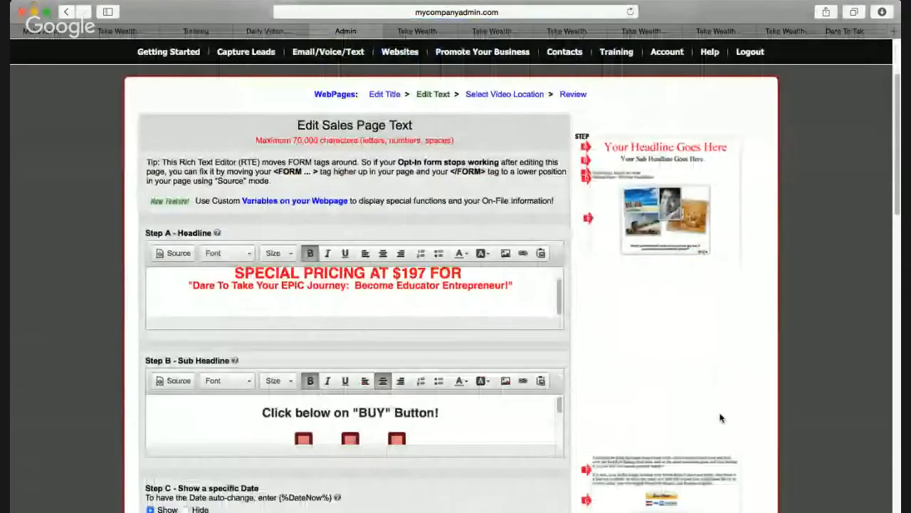
scroll(700, 352, up, 3)
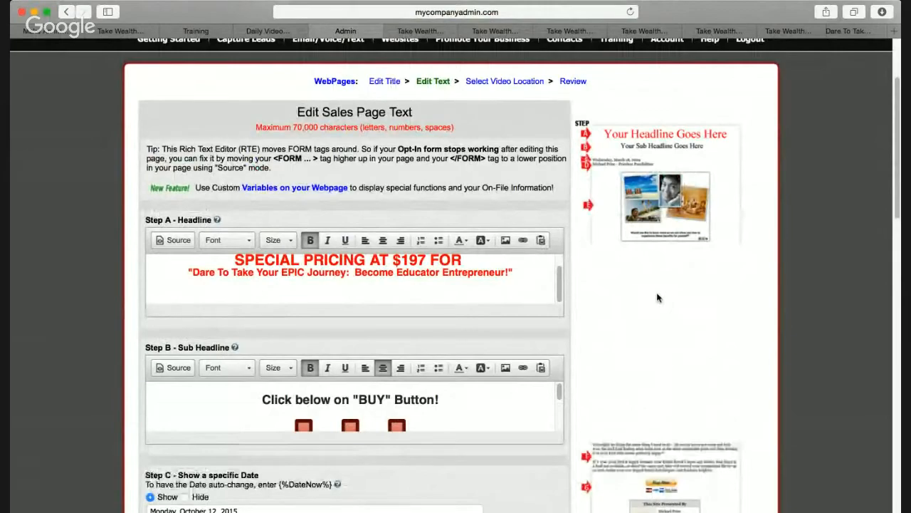
scroll(502, 367, down, 3)
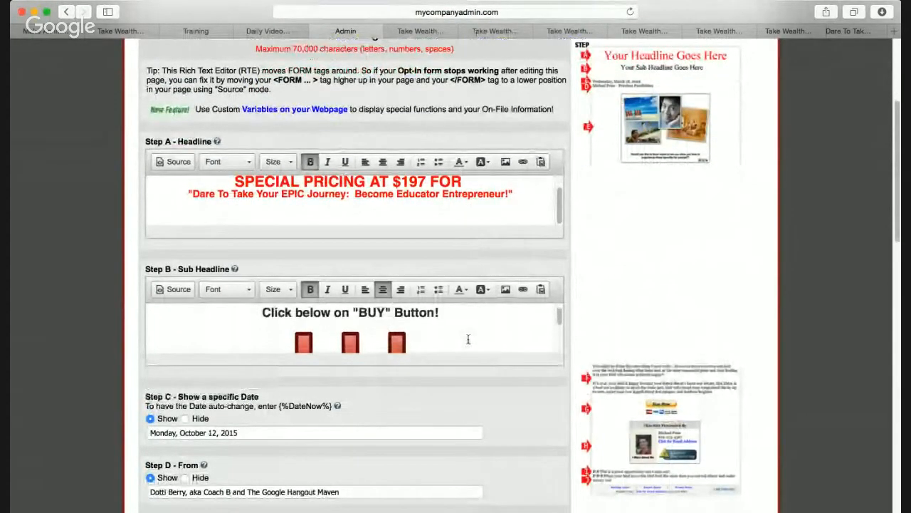
scroll(466, 342, down, 2)
scroll(455, 361, down, 6)
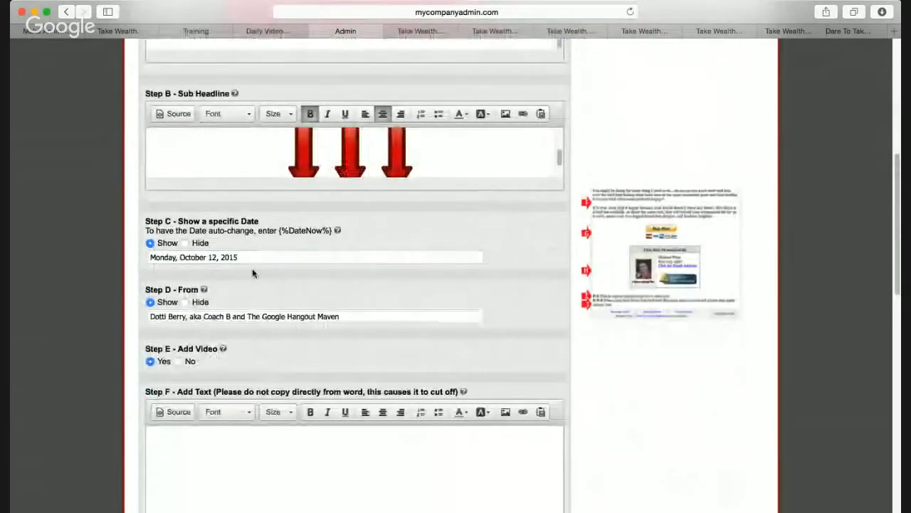
scroll(347, 336, down, 15)
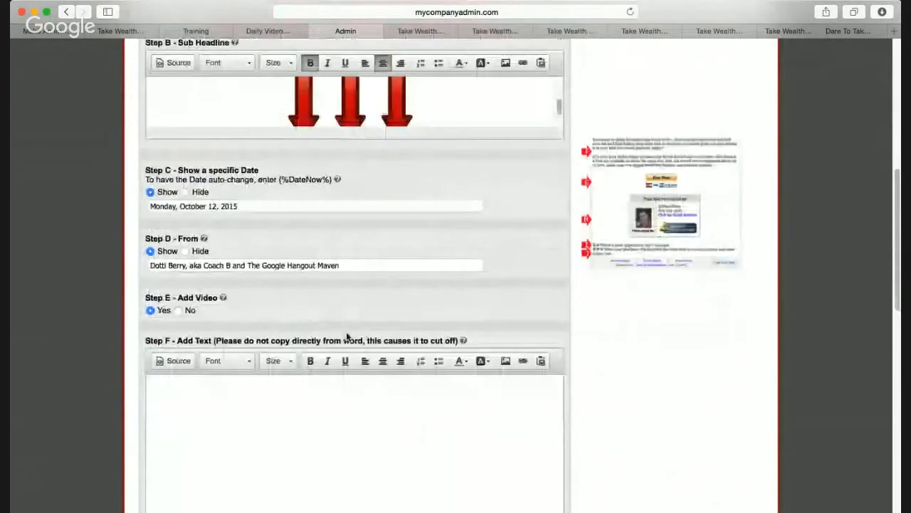
click(341, 330)
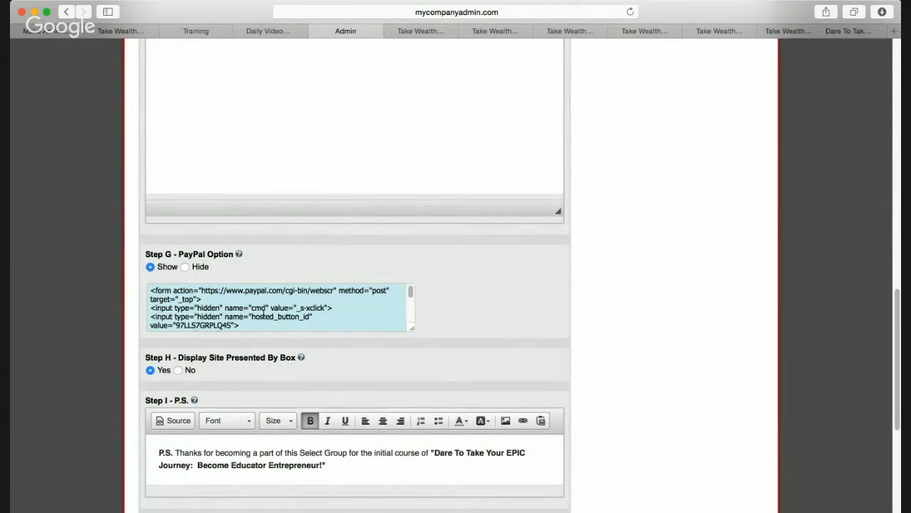
scroll(636, 275, down, 5)
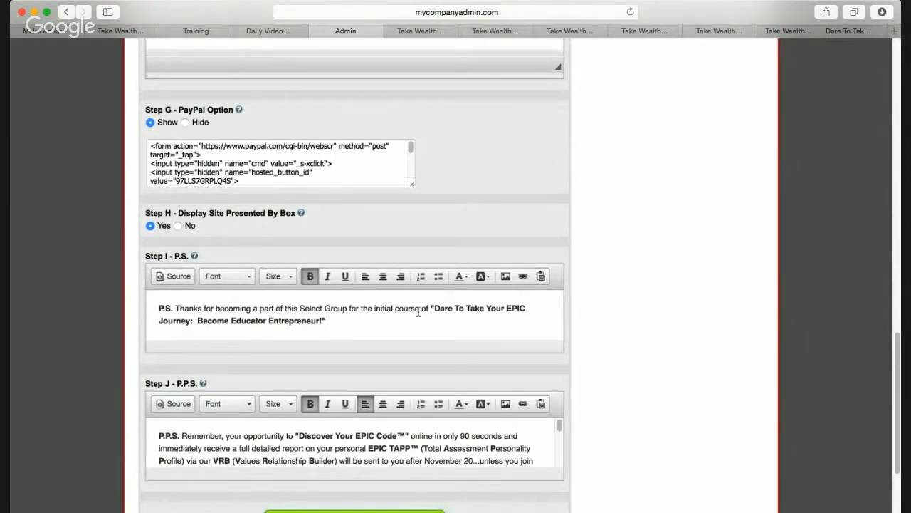
scroll(418, 314, down, 3)
scroll(553, 359, up, 5)
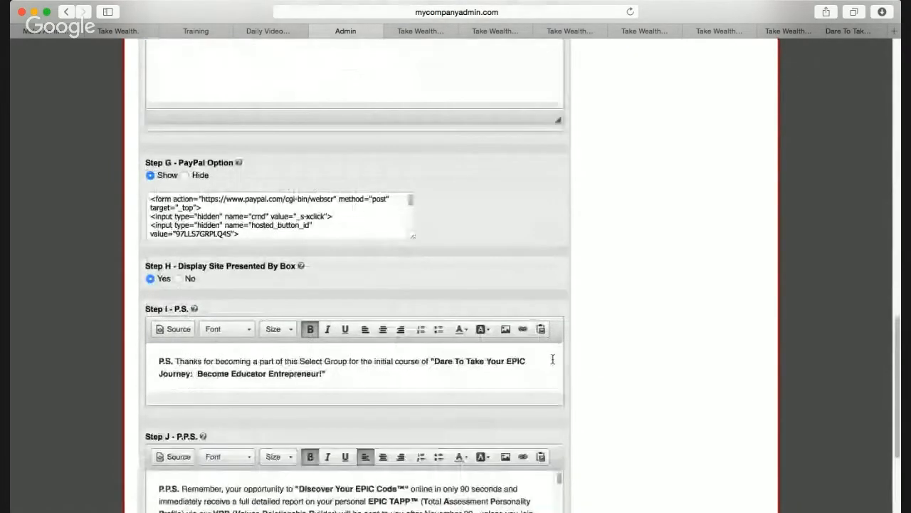
scroll(553, 358, down, 5)
Save the sales page text and advance to the video source step
click(391, 403)
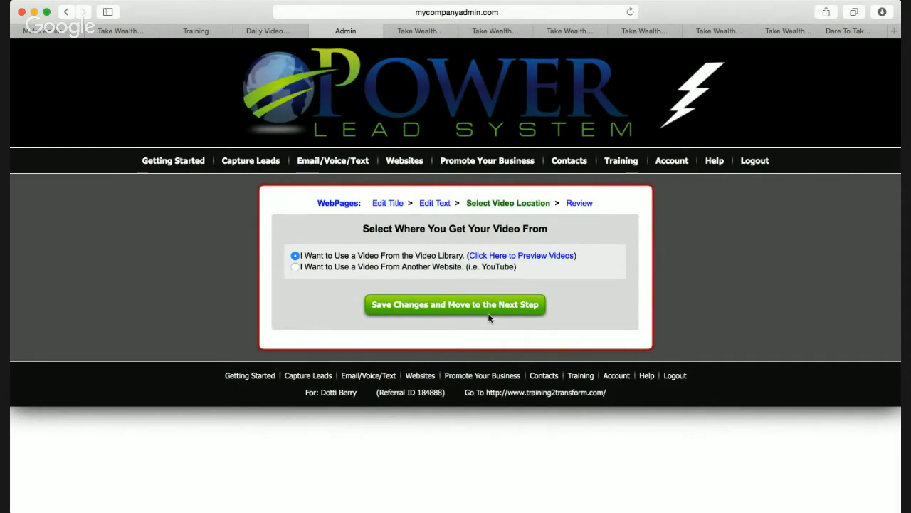
Return to the My WebPages list through Websites > WebPages
mouse_move(410, 165)
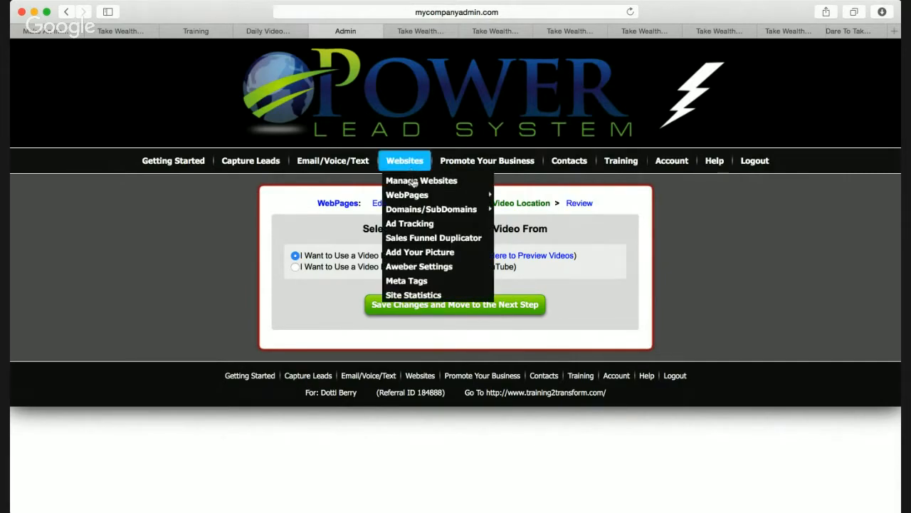
click(415, 197)
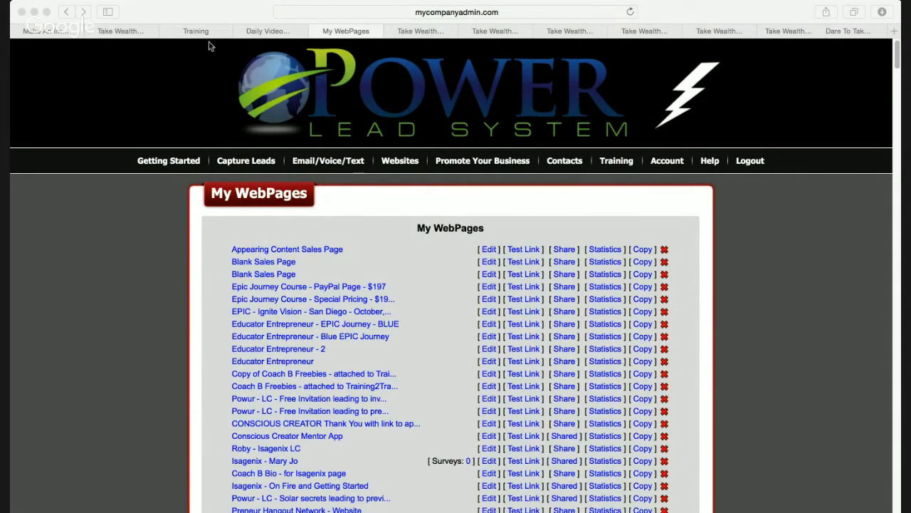
click(223, 12)
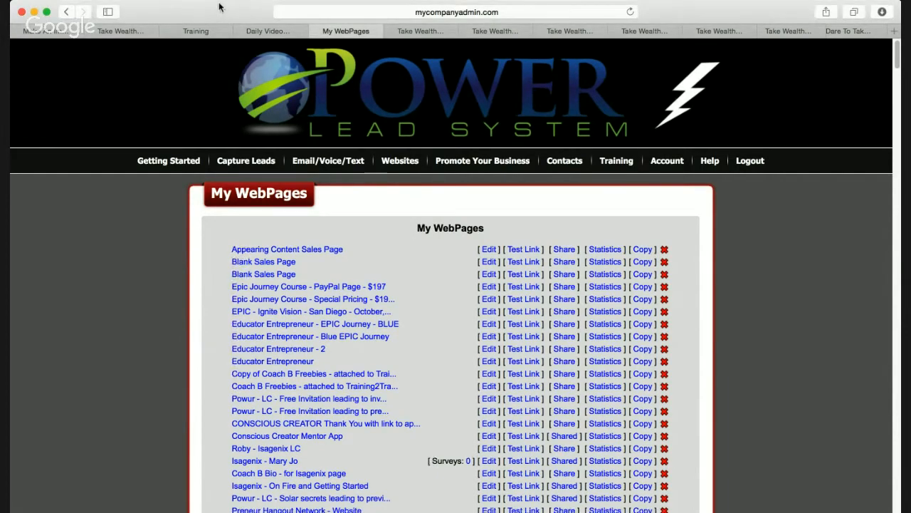